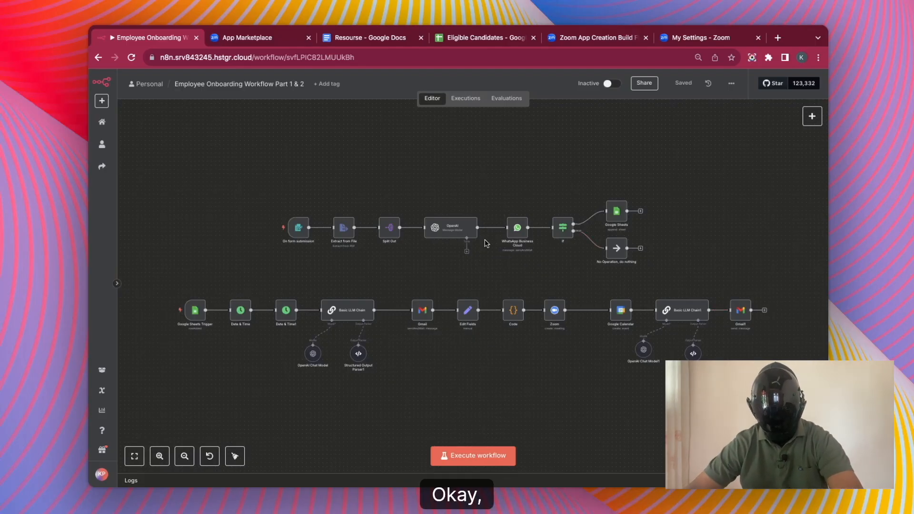
Execute the On form submission trigger to open the Fullstack Developer Hiring test form.
scroll(485, 242, up, 3)
scroll(486, 243, up, 1)
mouse_move(195, 222)
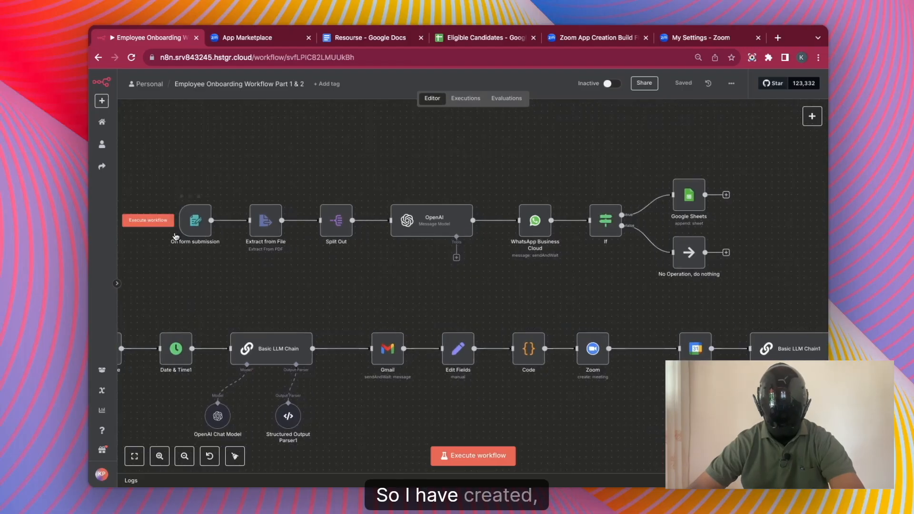
click(147, 220)
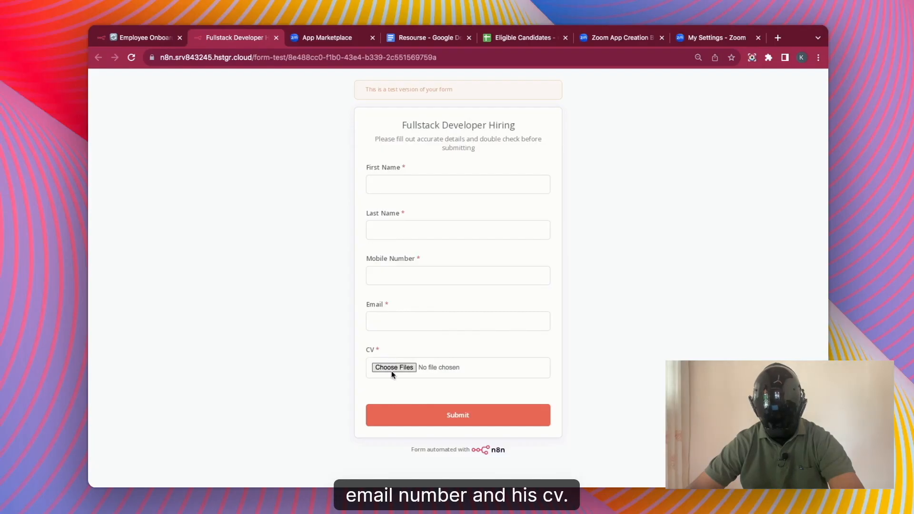
View the Eligible Candidates sheet, then go back to the Employee Onboarding workflow.
click(521, 41)
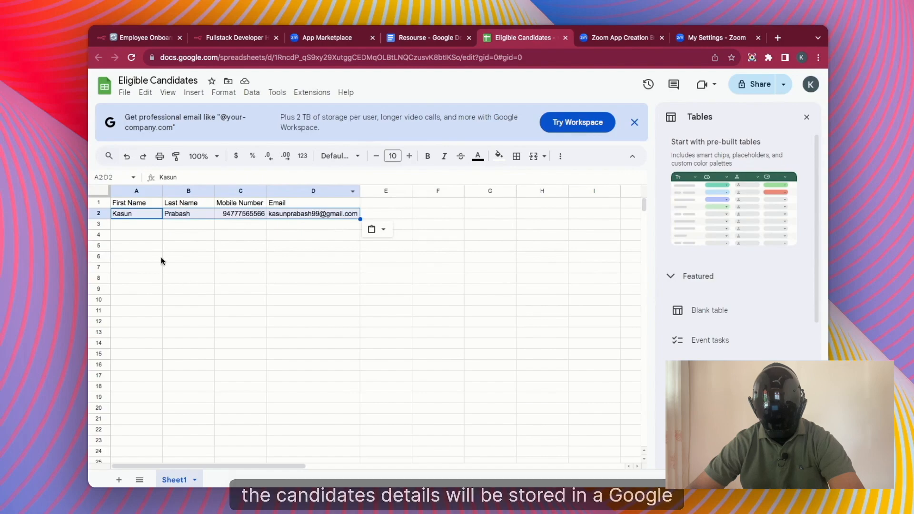
click(145, 40)
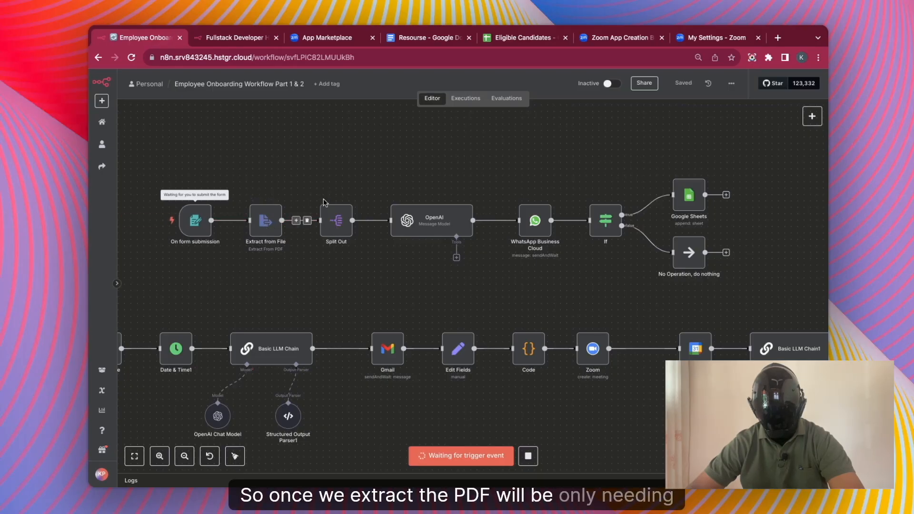
double_click(257, 224)
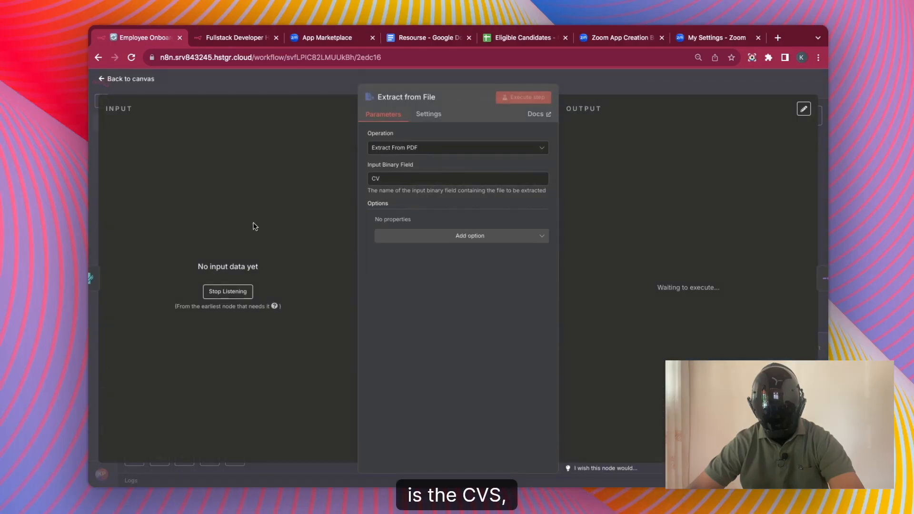
key(Escape)
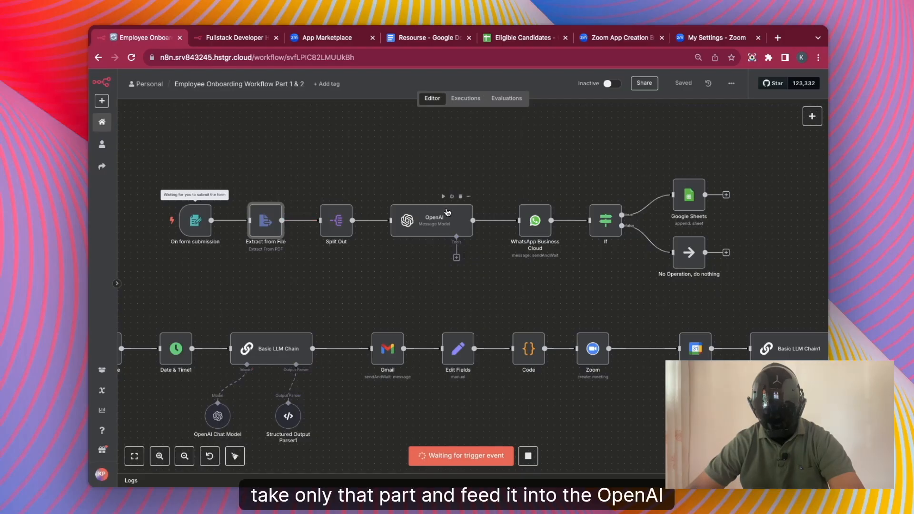
double_click(527, 221)
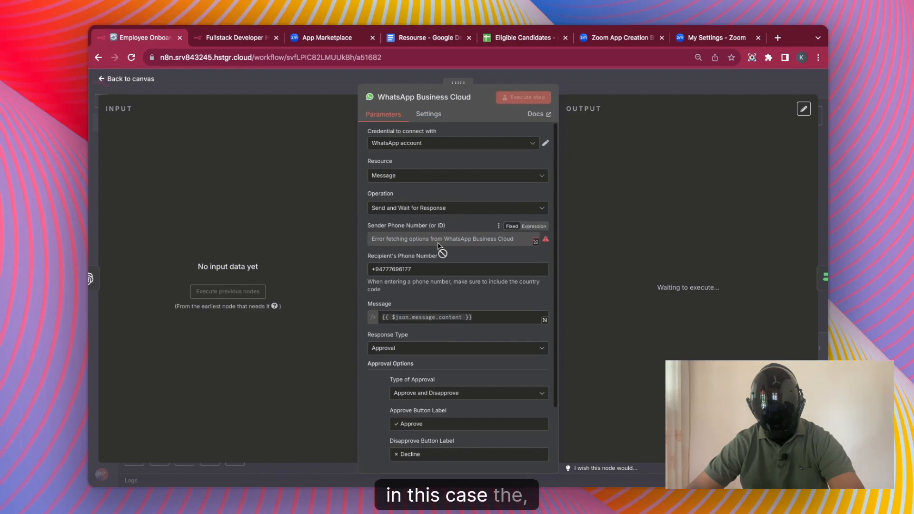
mouse_move(438, 245)
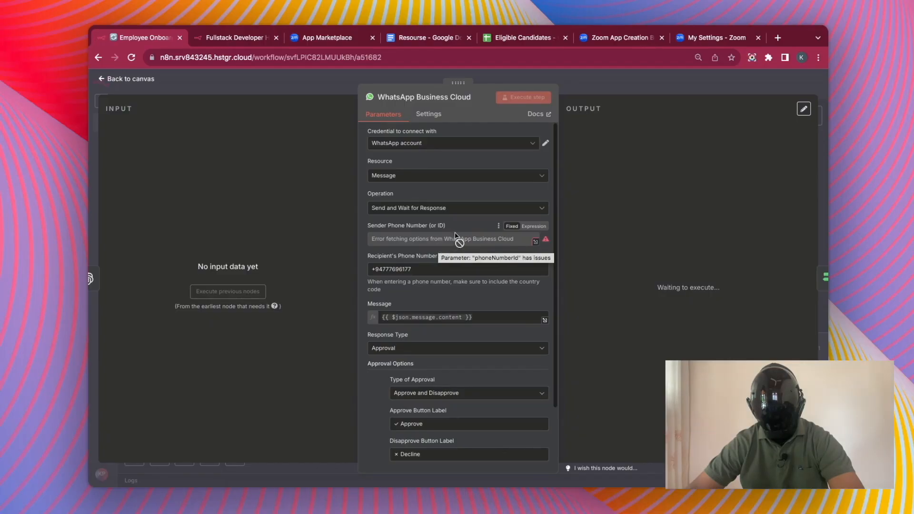
key(Escape)
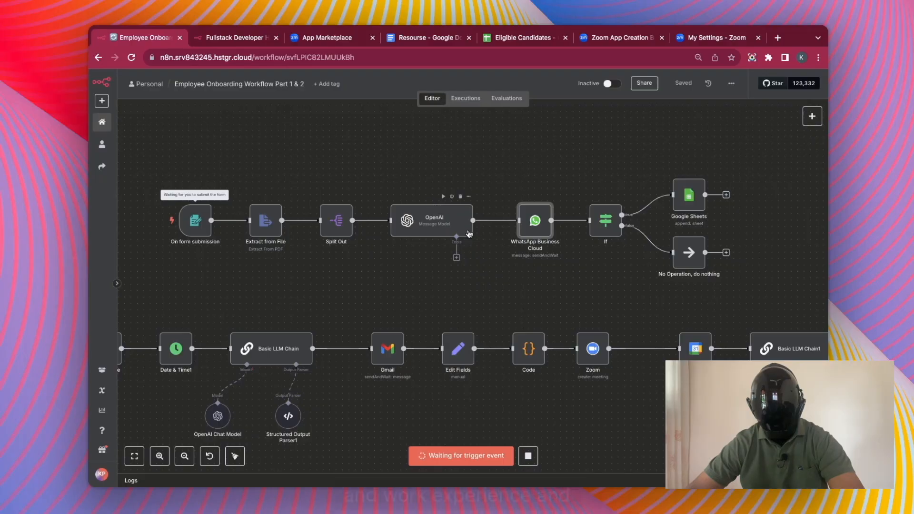
double_click(525, 230)
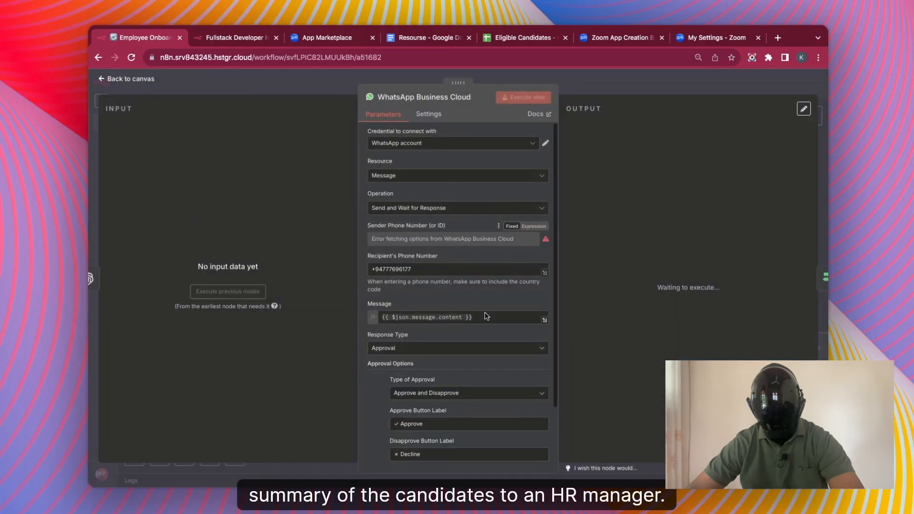
scroll(490, 302, down, 3)
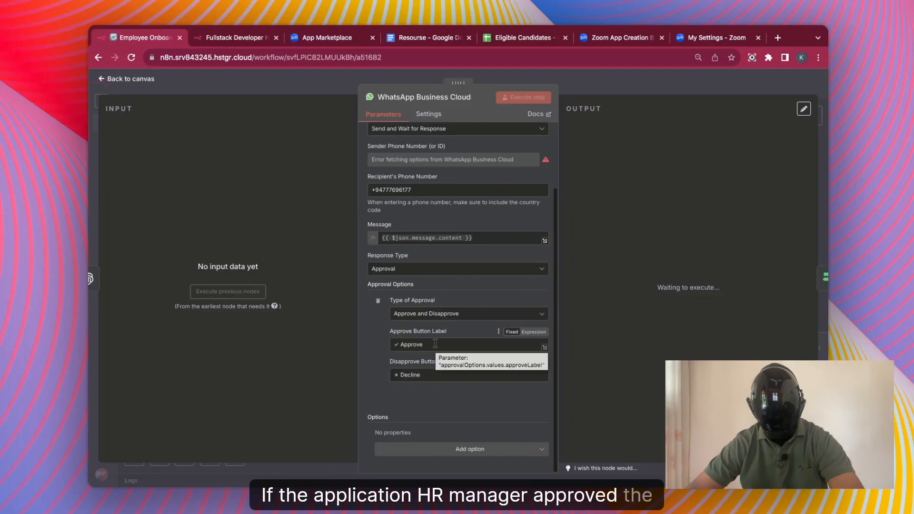
click(638, 83)
double_click(687, 206)
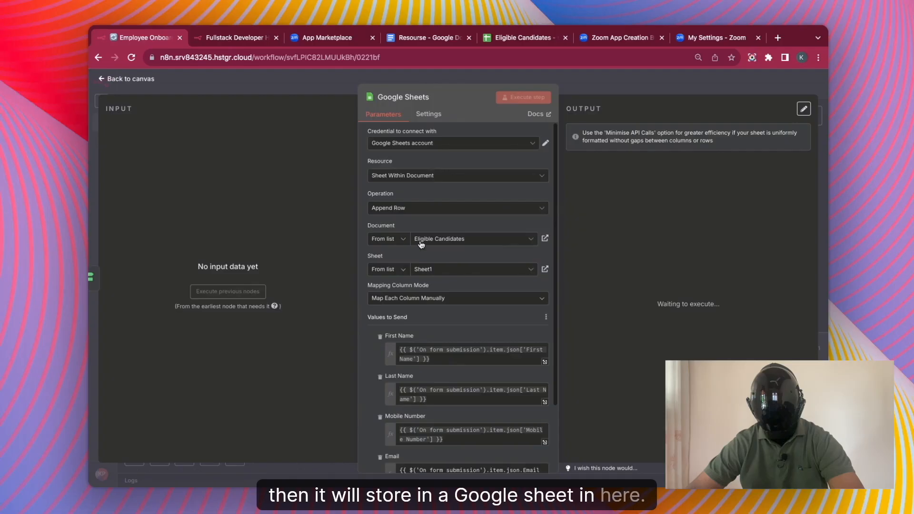
click(502, 42)
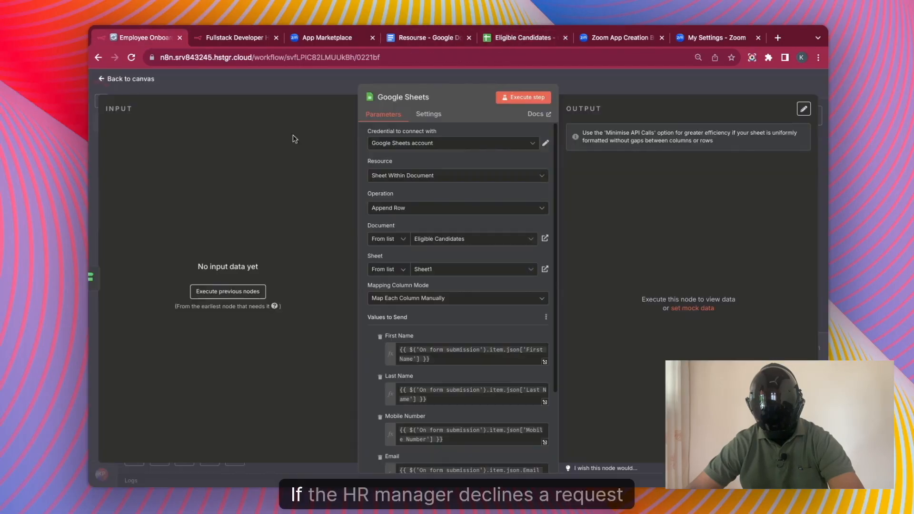
click(318, 91)
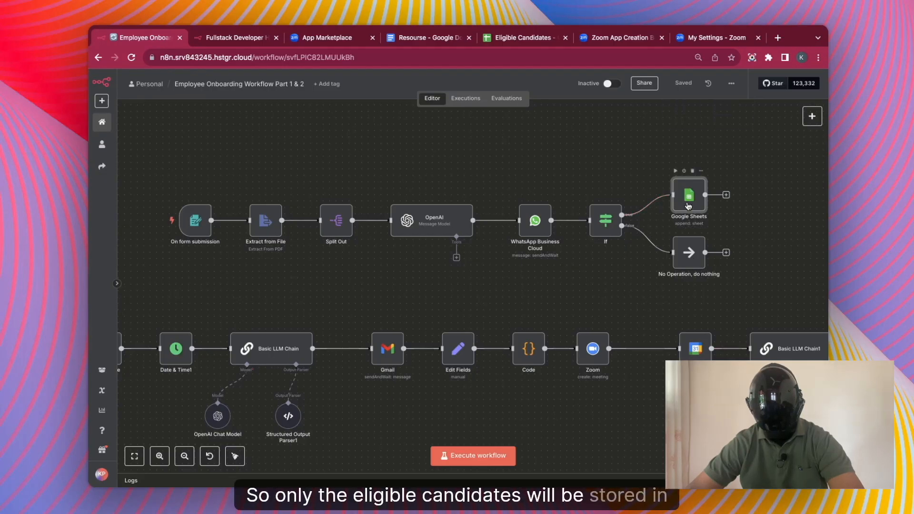
click(525, 38)
click(145, 38)
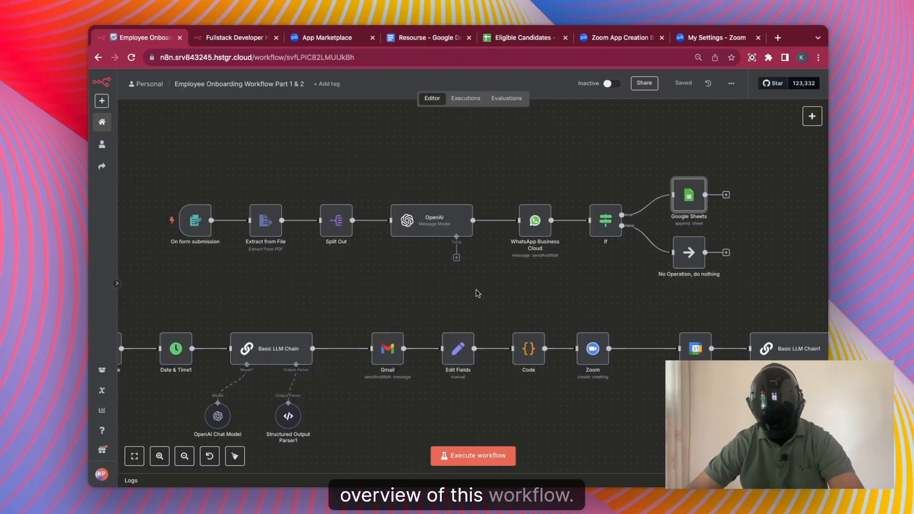
scroll(479, 293, down, 6)
scroll(426, 276, up, 3)
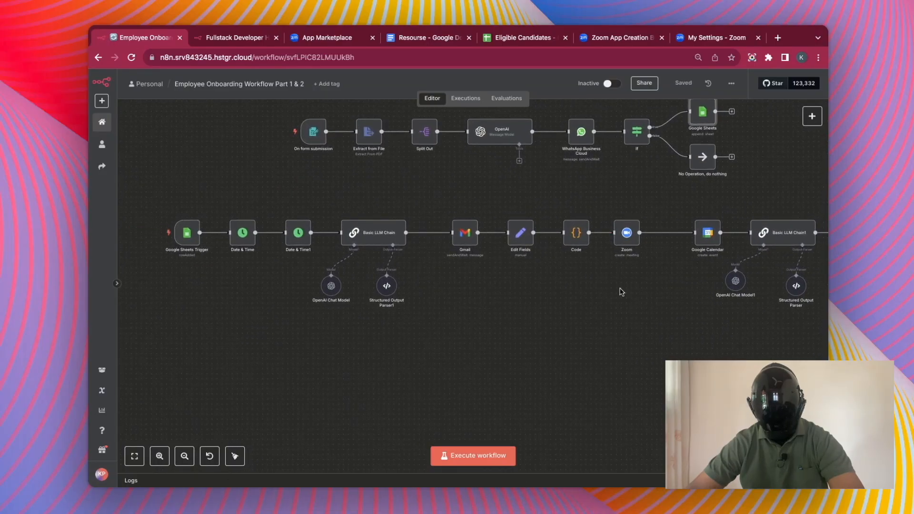
mouse_move(183, 243)
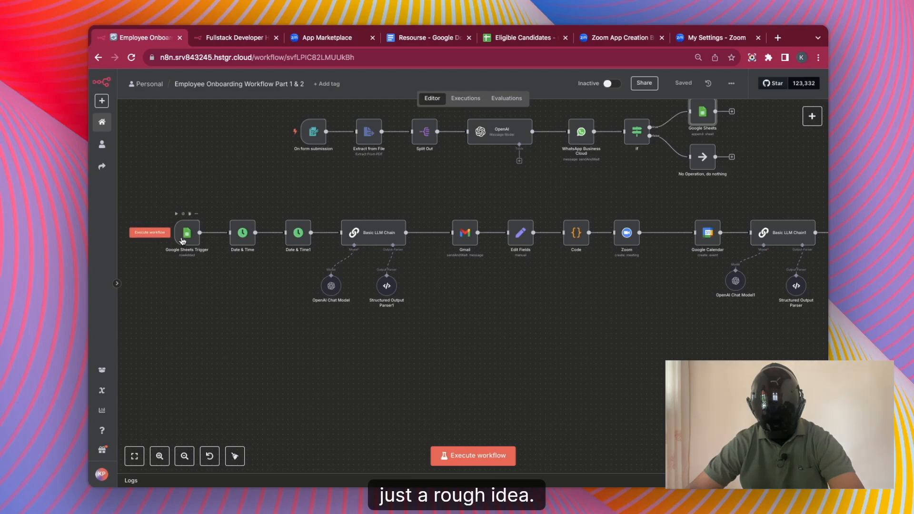
click(517, 37)
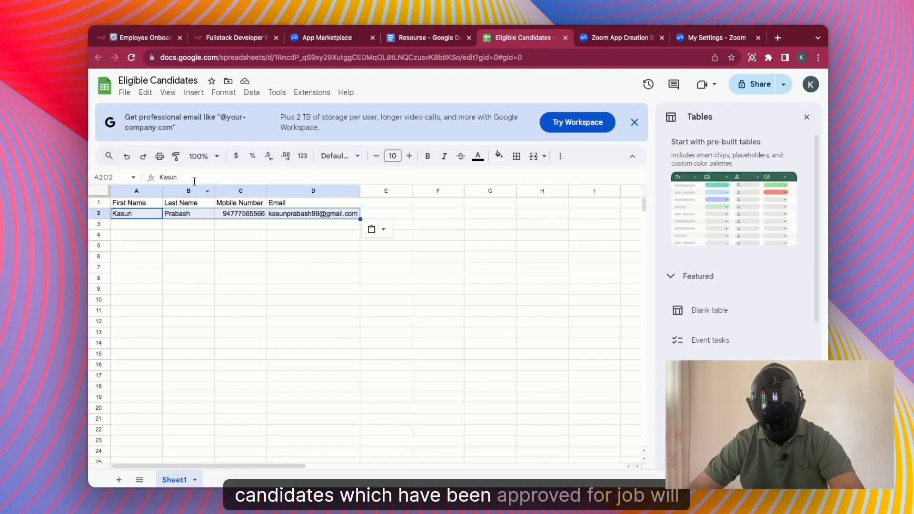
click(143, 39)
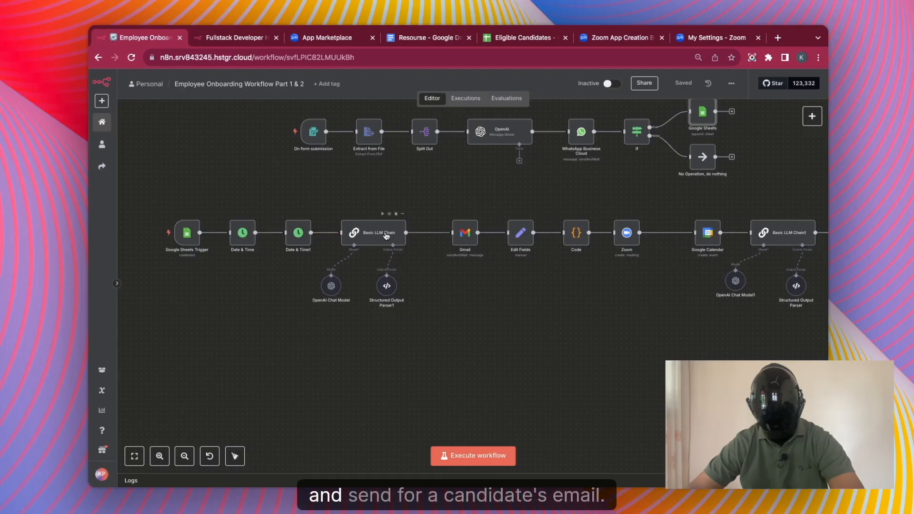
Inspect the Gmail and Zoom meeting nodes' settings, closing each afterwards.
double_click(465, 230)
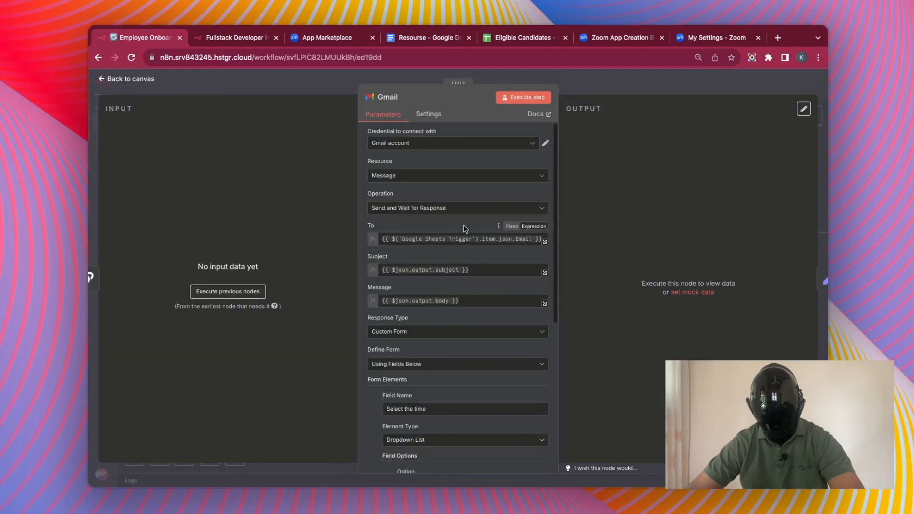
click(586, 78)
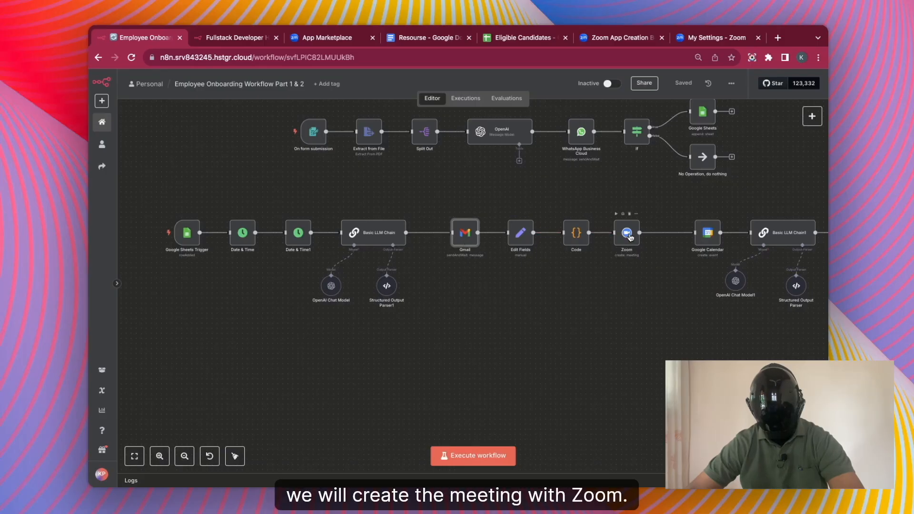
scroll(629, 237, up, 3)
double_click(627, 234)
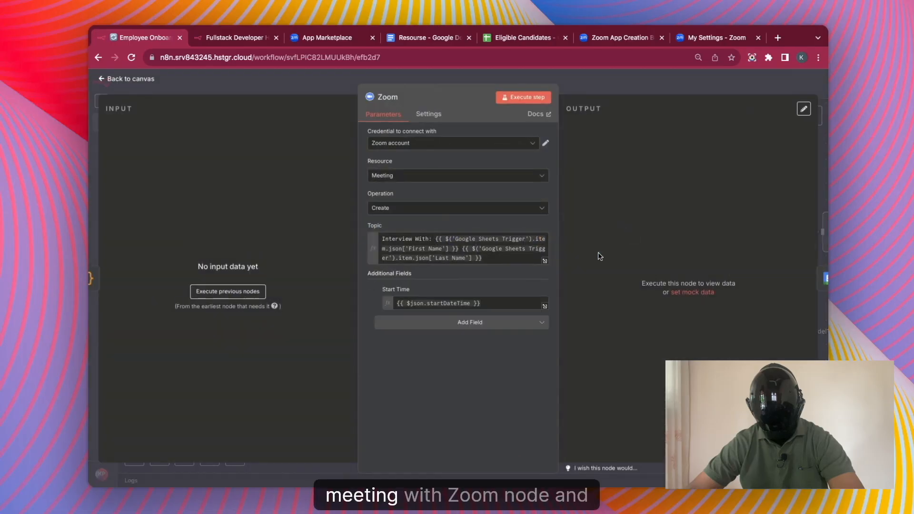
key(Escape)
Scroll across the canvas until both rows of the workflow are in view.
scroll(703, 247, right, 5)
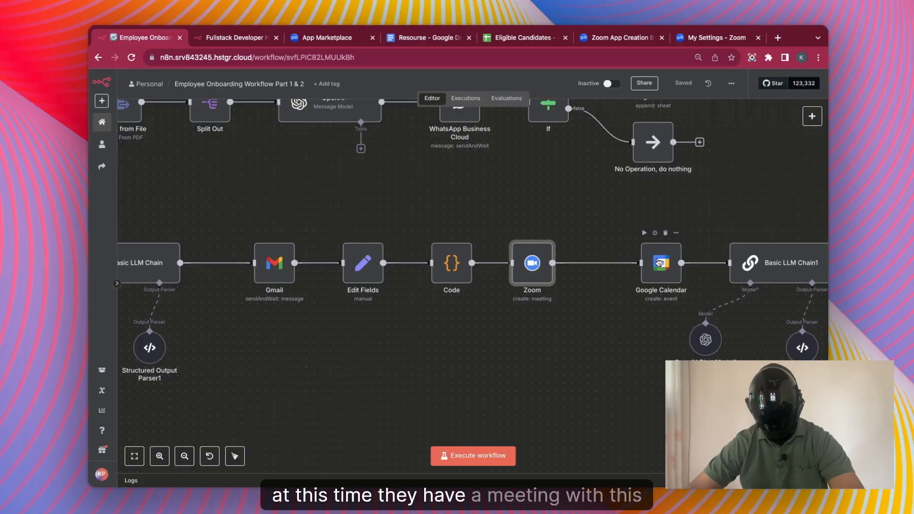
scroll(659, 263, right, 3)
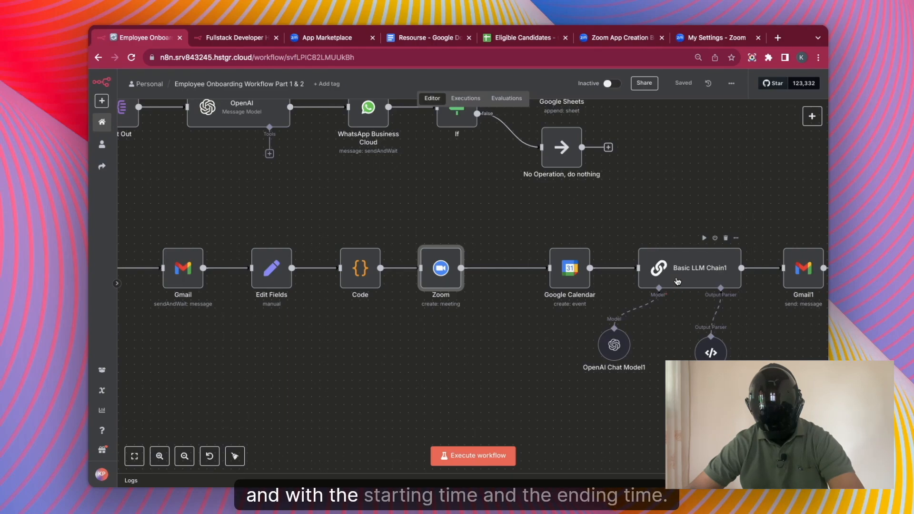
scroll(714, 310, right, 3)
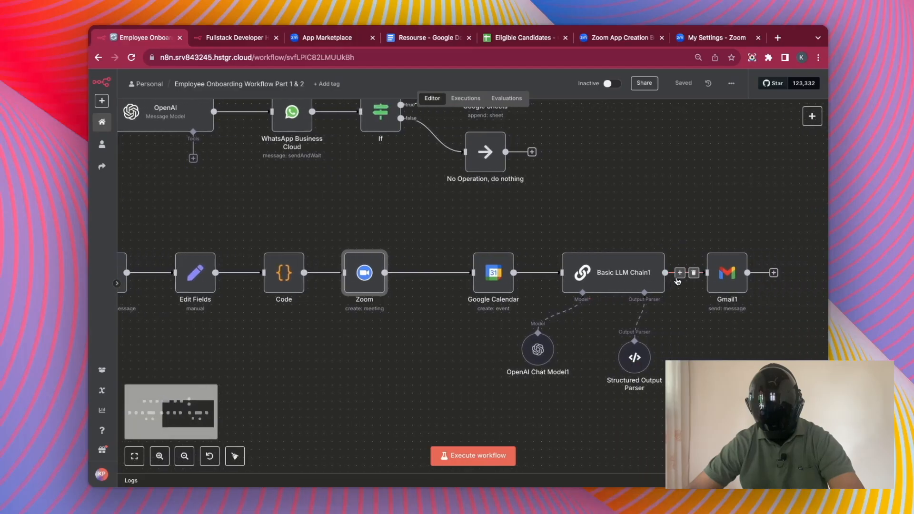
mouse_move(741, 268)
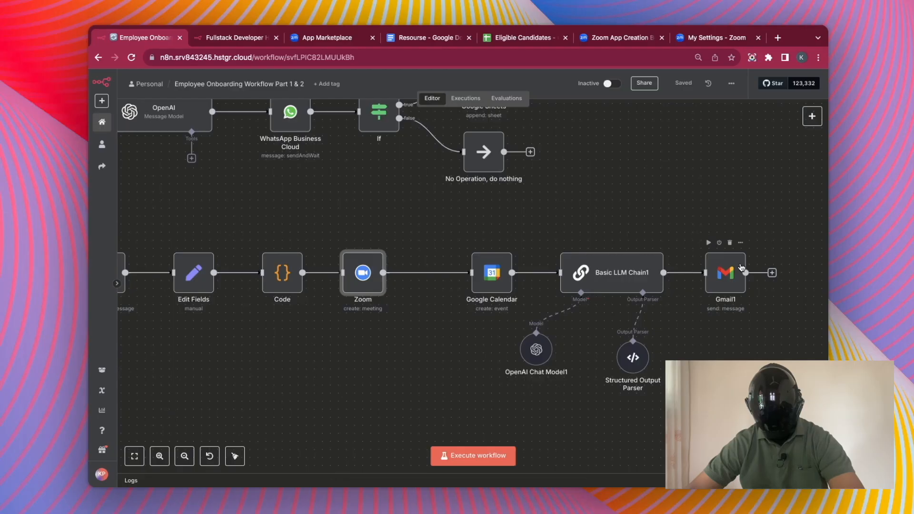
scroll(741, 267, down, 6)
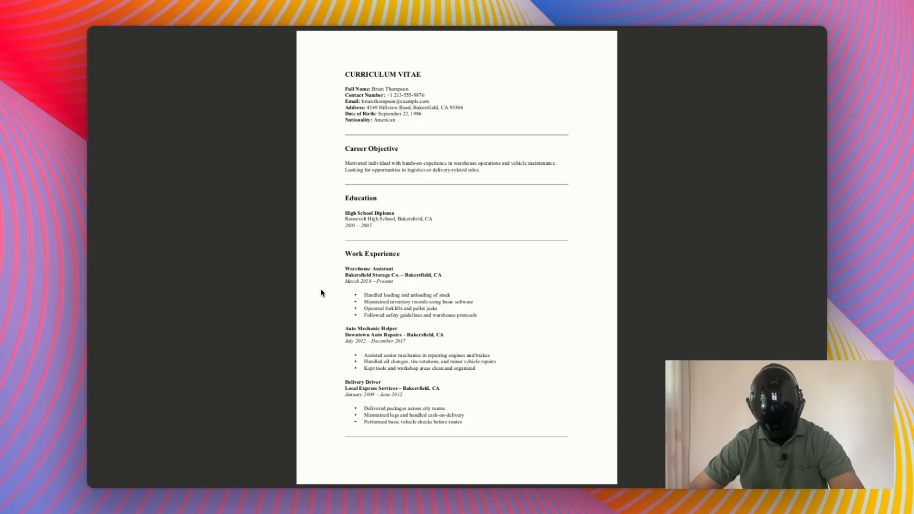
Highlight the names, Education and Work Experience sections in both candidates' CVs.
drag(345, 253, 485, 432)
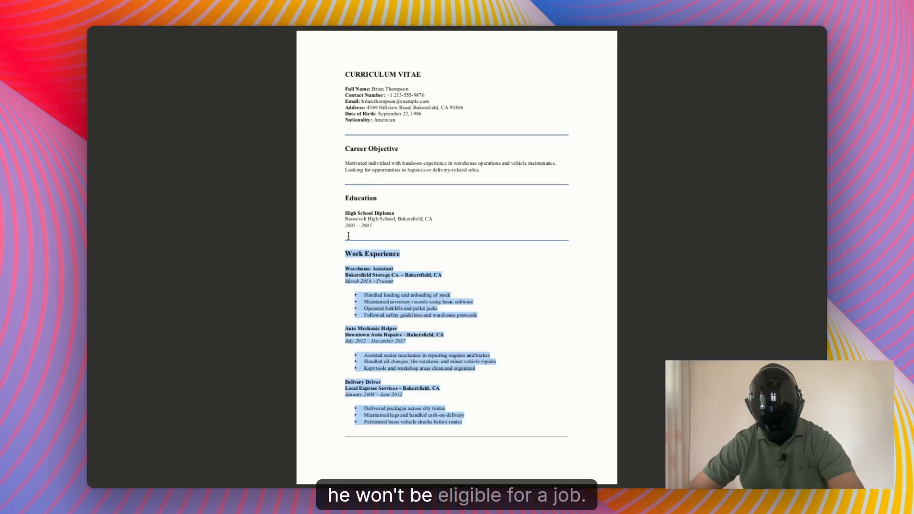
drag(345, 89, 433, 89)
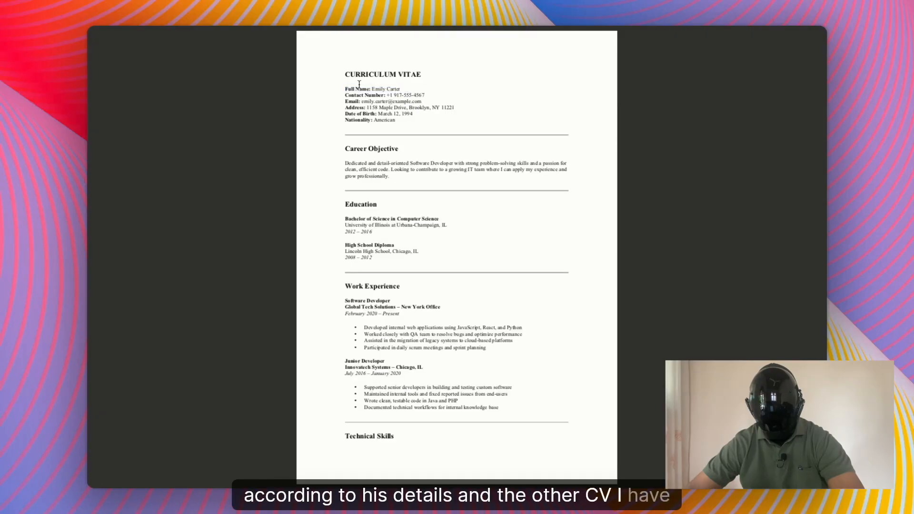
drag(343, 90, 421, 88)
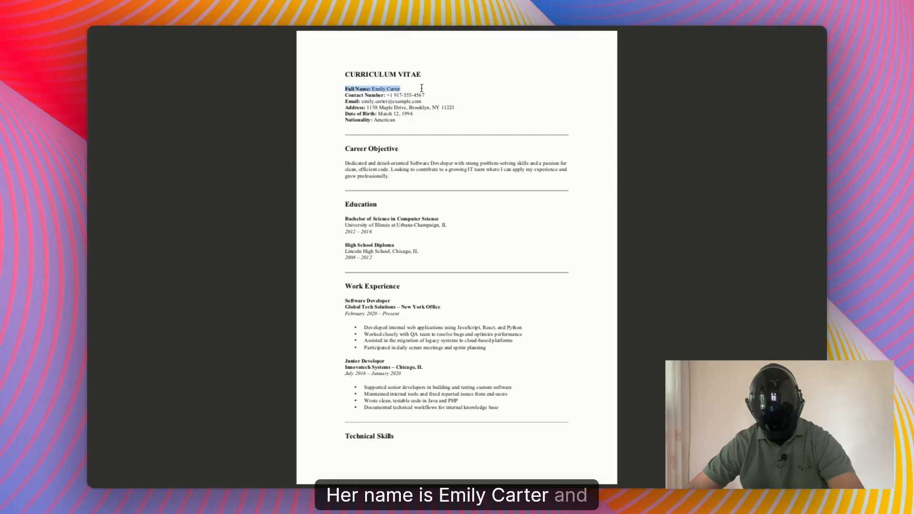
drag(343, 204, 405, 260)
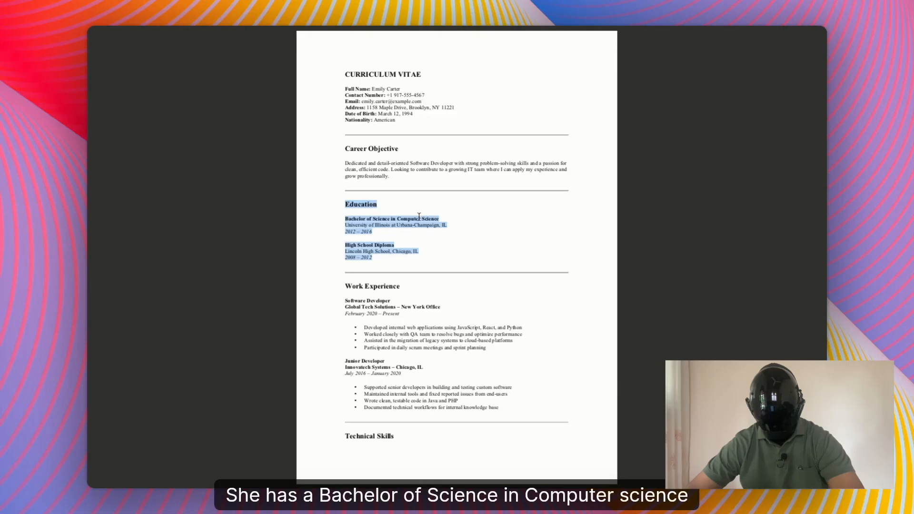
drag(345, 284, 399, 311)
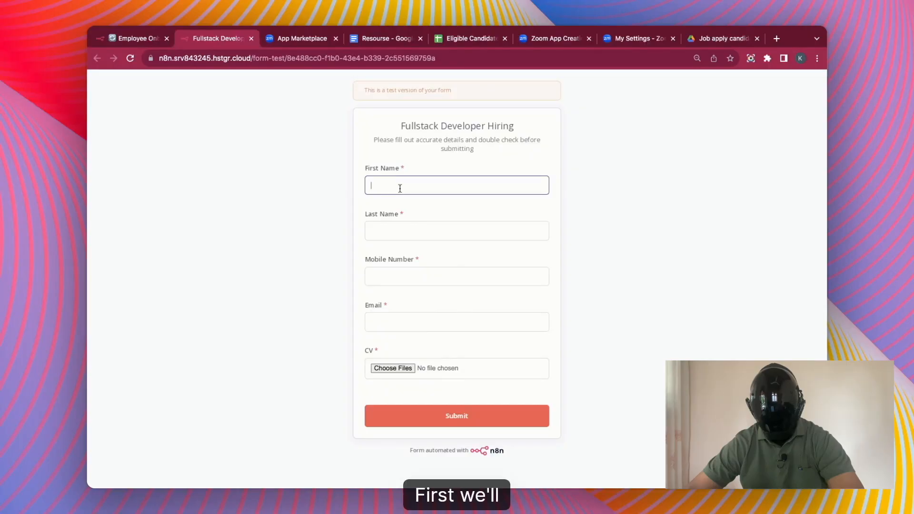
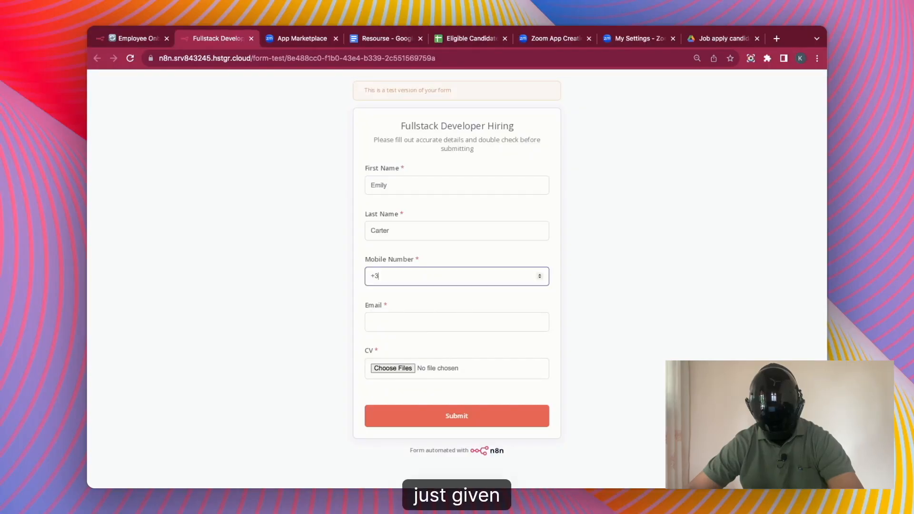
Enter the candidate's name, mobile number and e-mail on the hiring form and submit it.
click(376, 327)
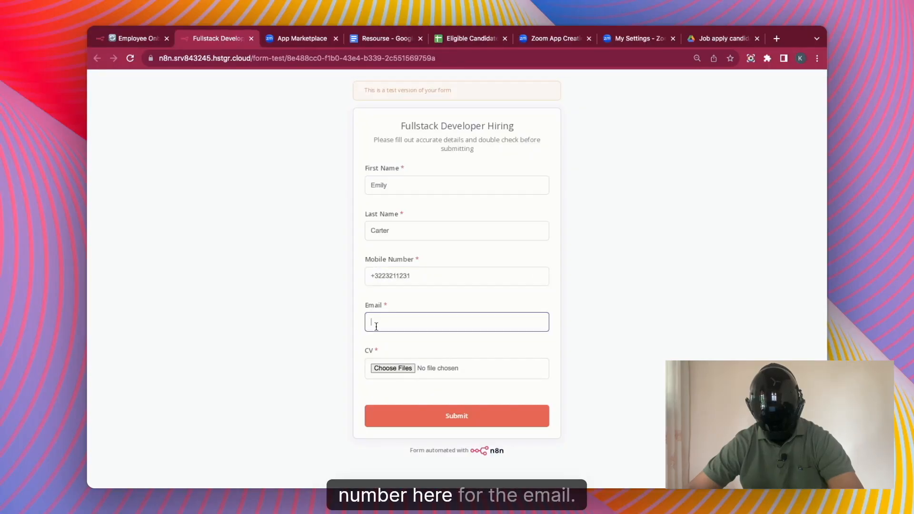
text(Kasun)
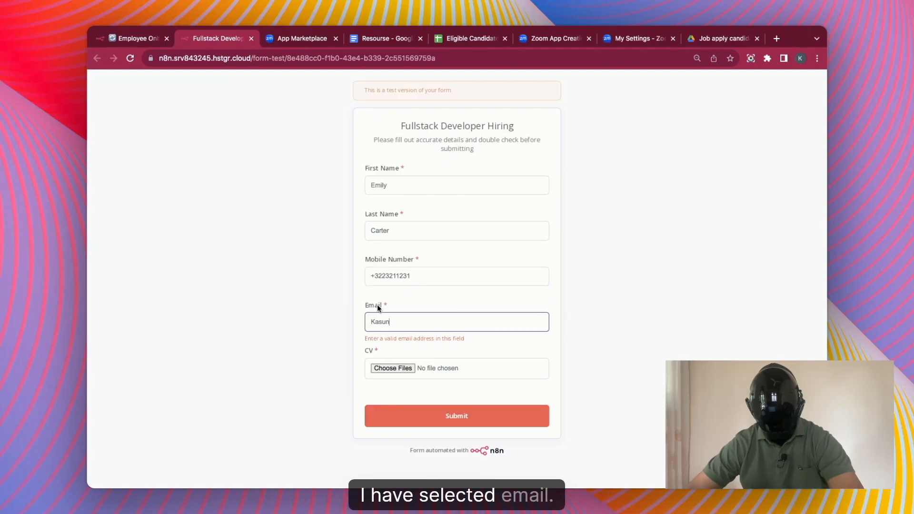
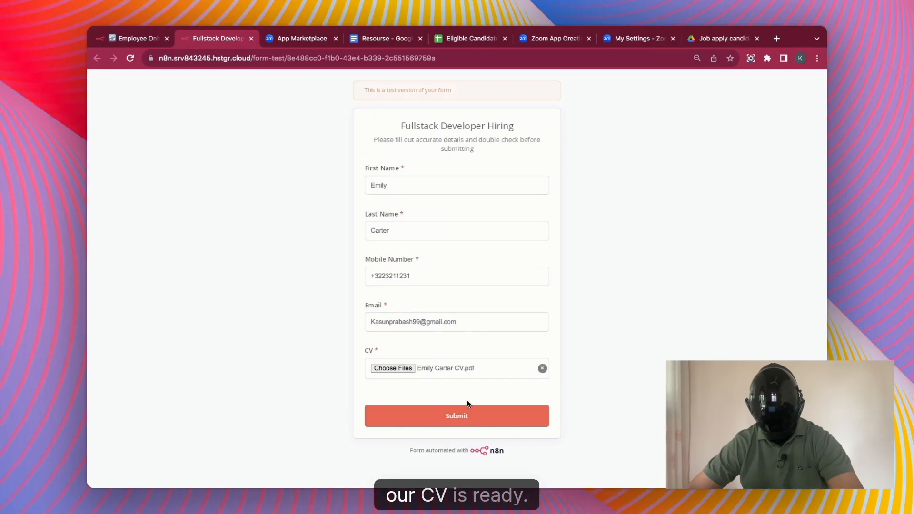
click(454, 417)
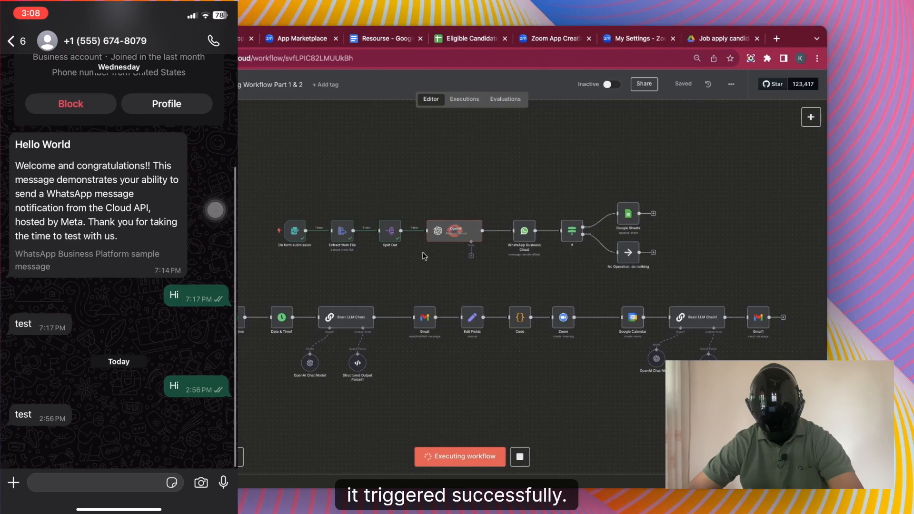
Follow the run through WhatsApp approval and the If true branch to the Google Sheets append.
scroll(447, 216, up, 5)
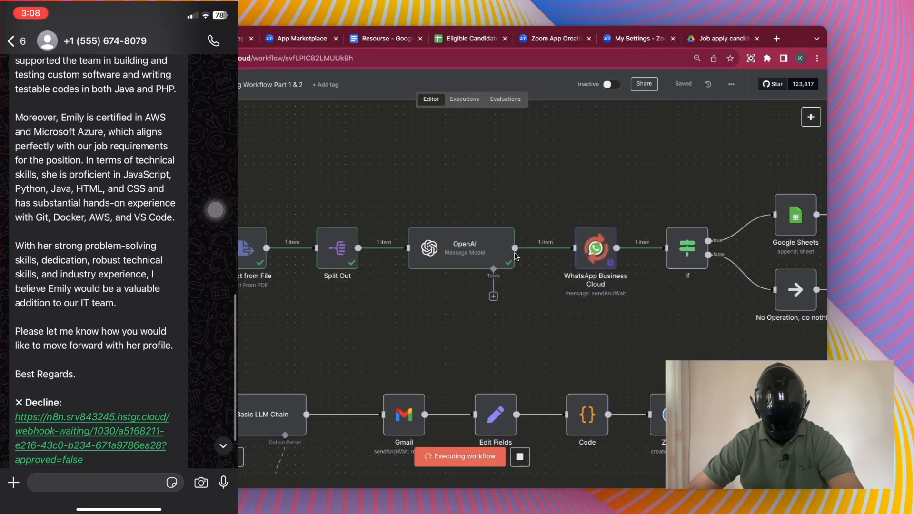
scroll(514, 256, right, 5)
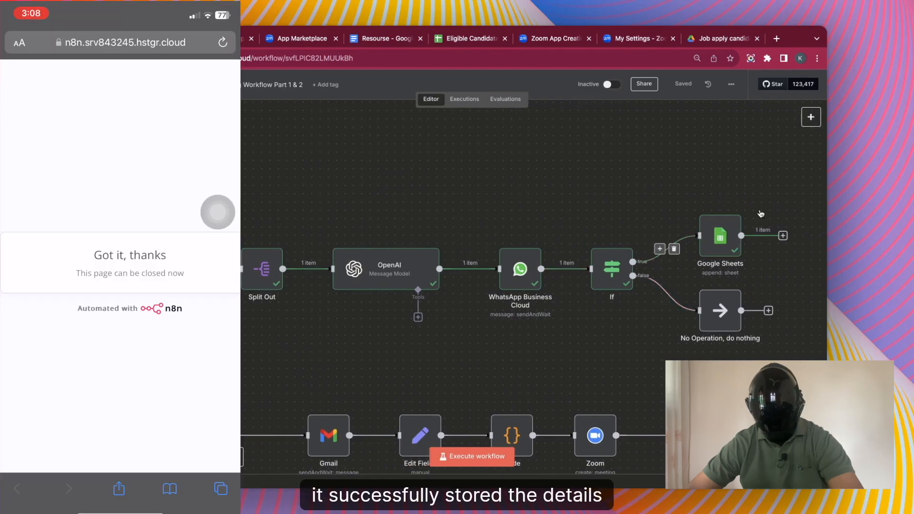
click(470, 38)
Check the new candidate row in Eligible Candidates and submit the second applicant's form.
click(251, 38)
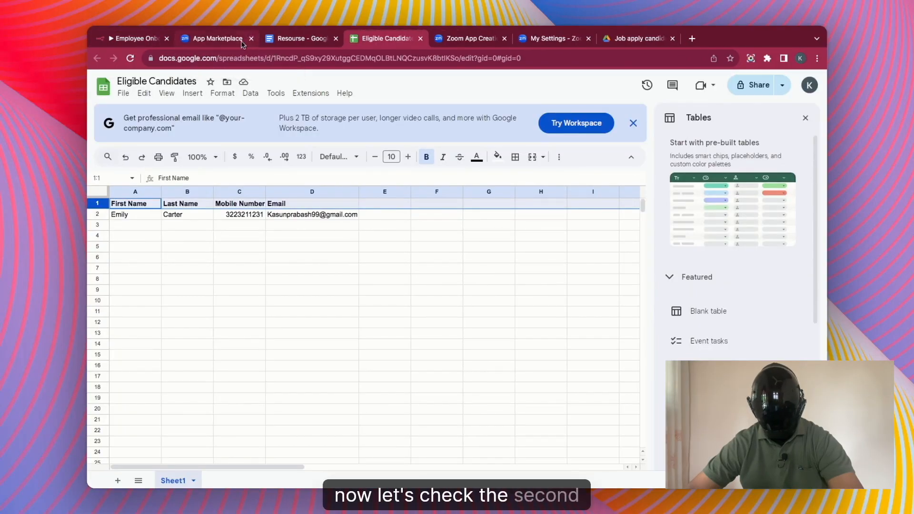
click(138, 38)
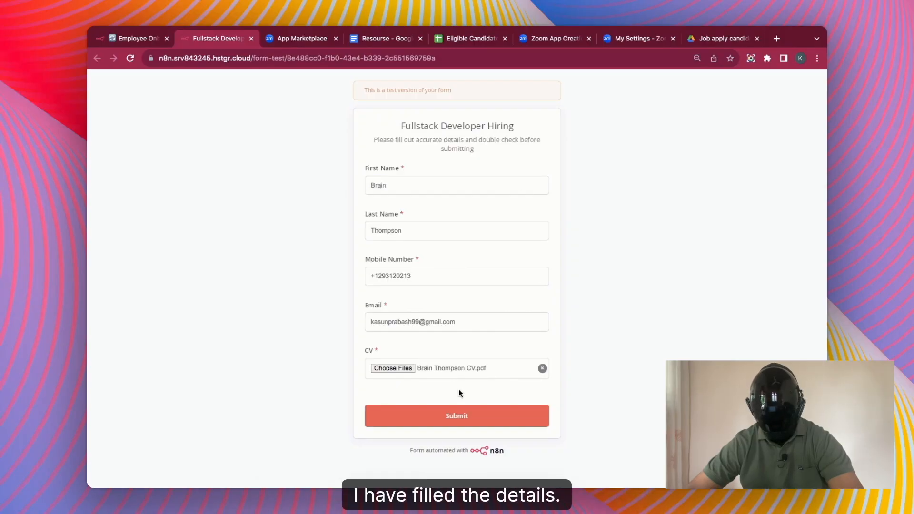
click(456, 422)
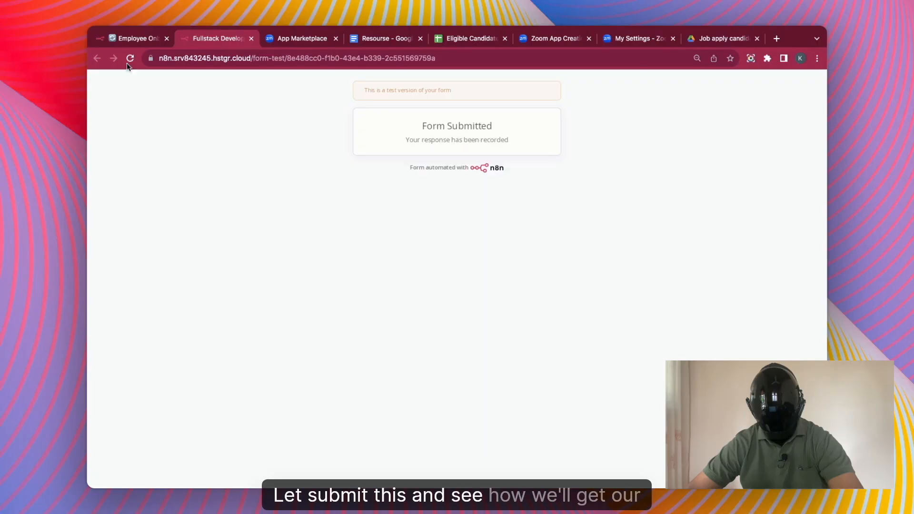
Watch the second applicant's run go down the If false branch to No Operation.
click(136, 38)
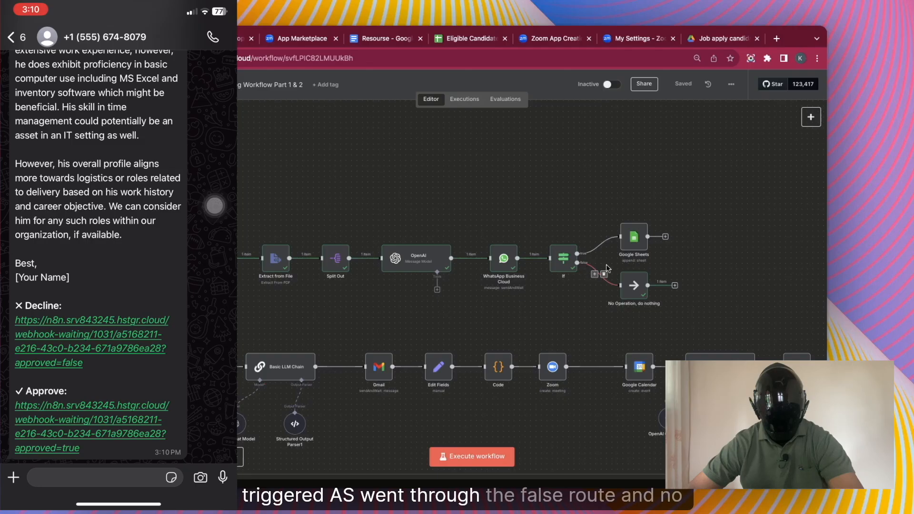
scroll(624, 299, up, 4)
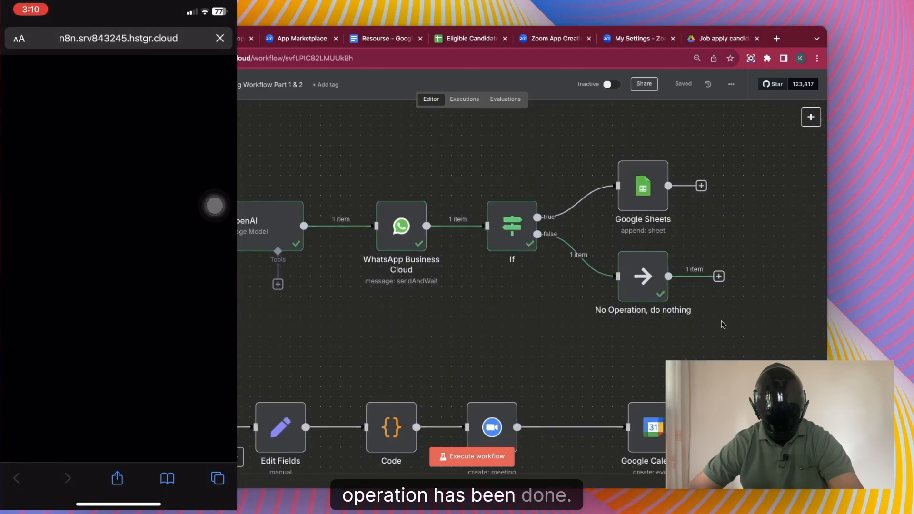
scroll(743, 292, down, 3)
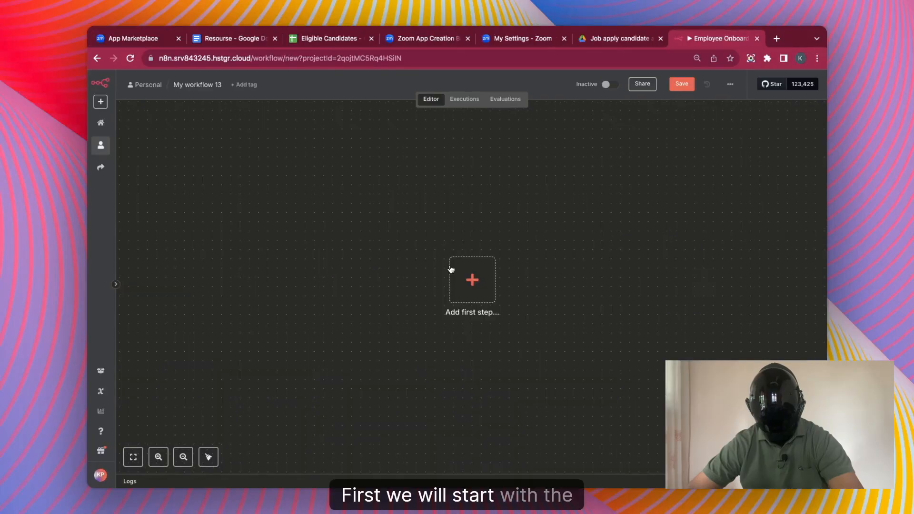
Add an n8n Form submission trigger with authentication set to None.
click(450, 269)
text(n8n)
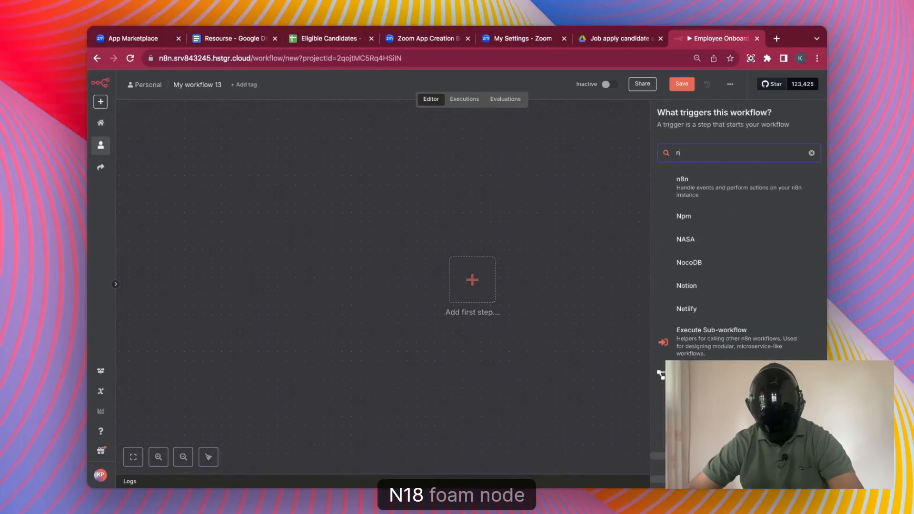
click(693, 223)
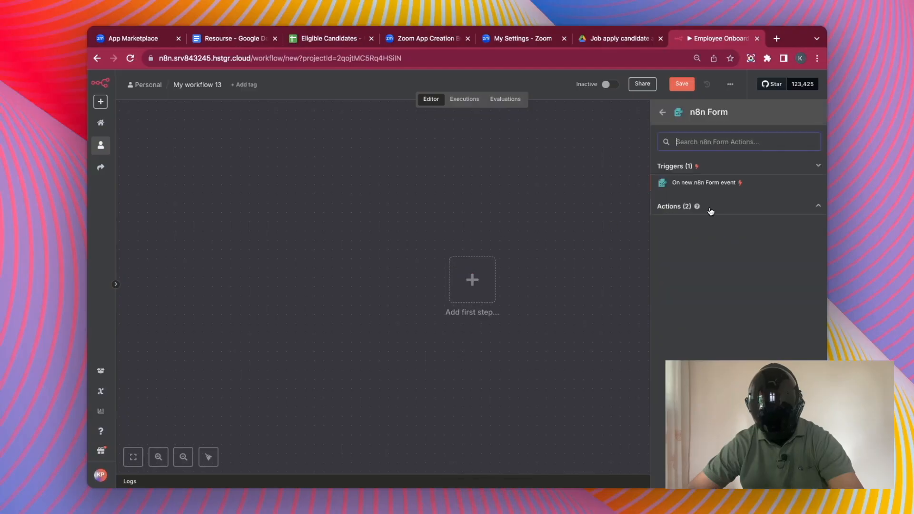
click(711, 212)
click(712, 186)
click(310, 213)
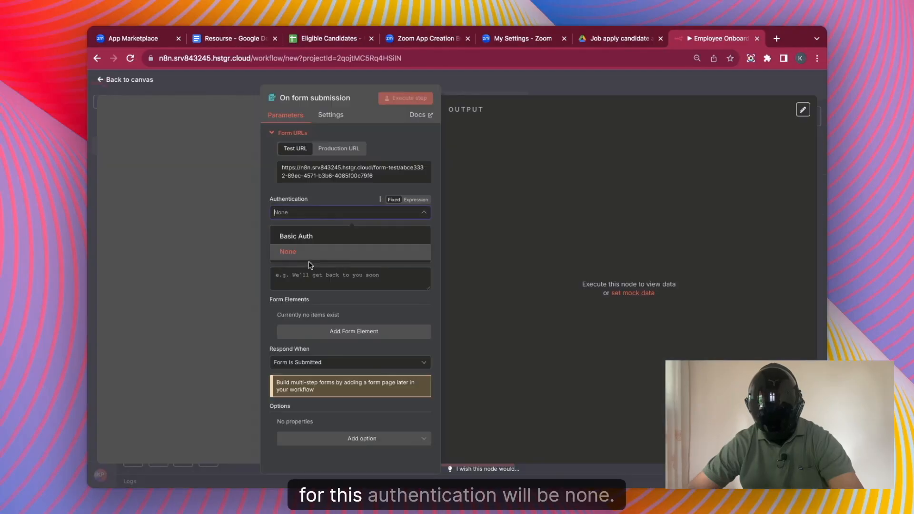
click(319, 252)
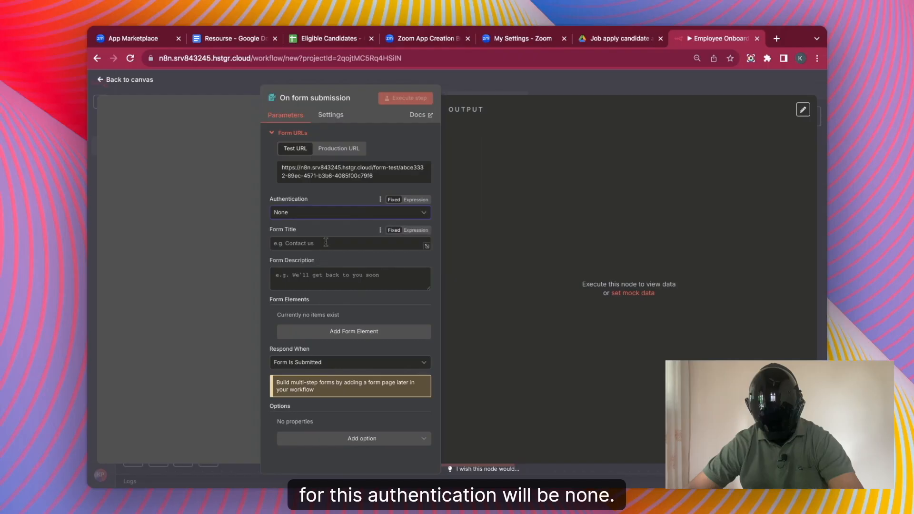
Title the form 'Full Stack Developer Hiring' with description 'Please double check the details before submitting'.
click(325, 244)
text(Full Sta)
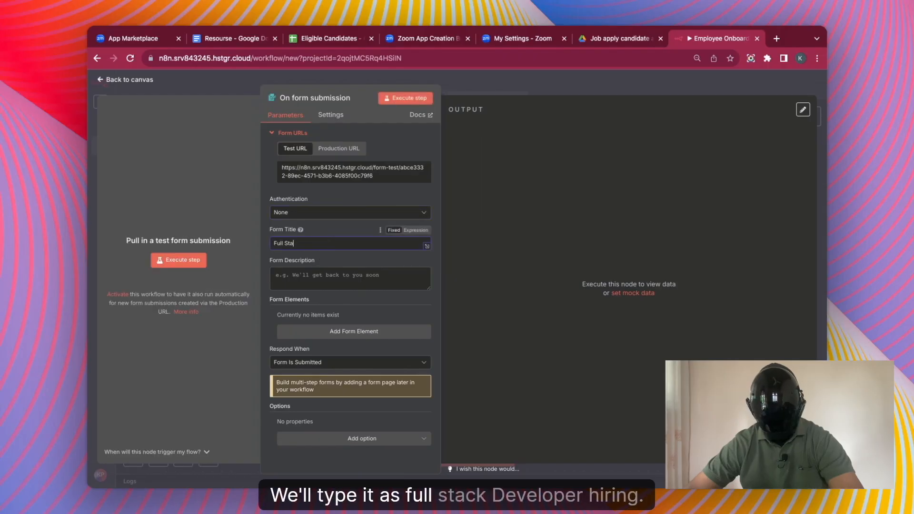
text(ck Developer Hiri)
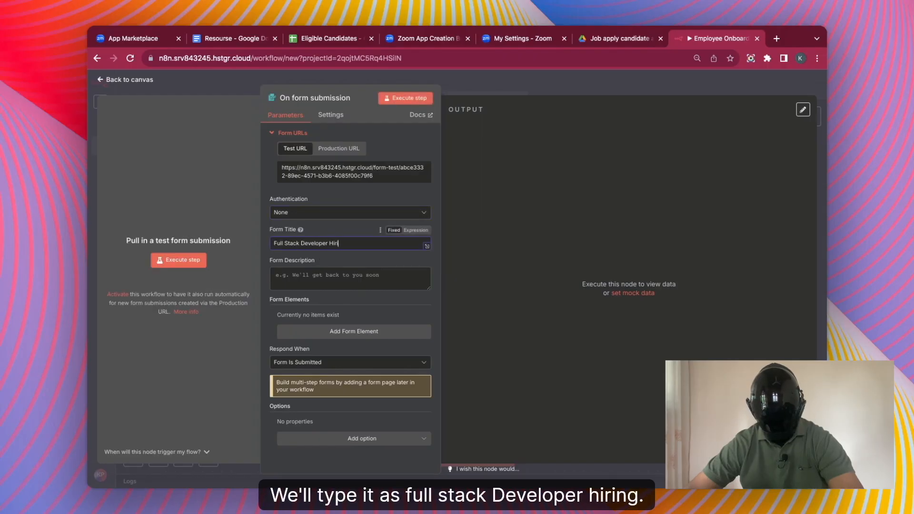
text(ng)
key(Tab)
text(Please)
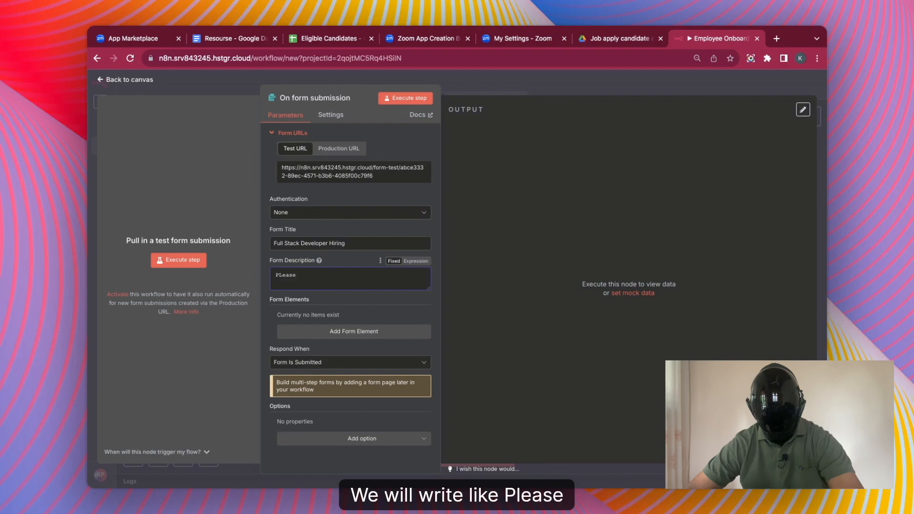
text( double check the details before submitting)
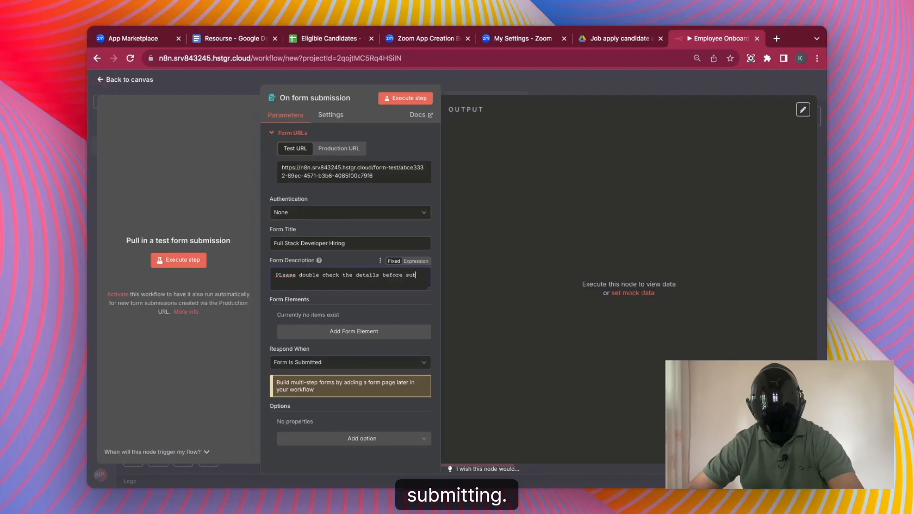
click(356, 333)
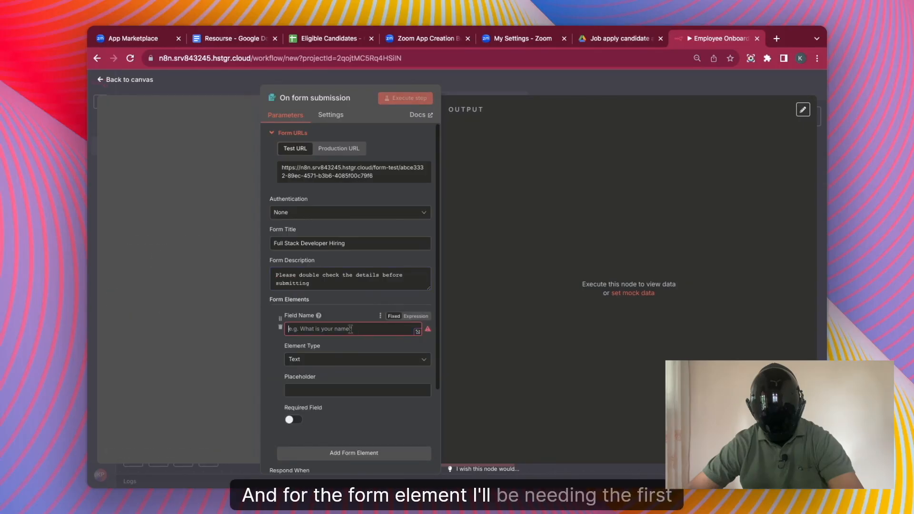
Add required First Name and Last Name fields to the form.
text(First Name)
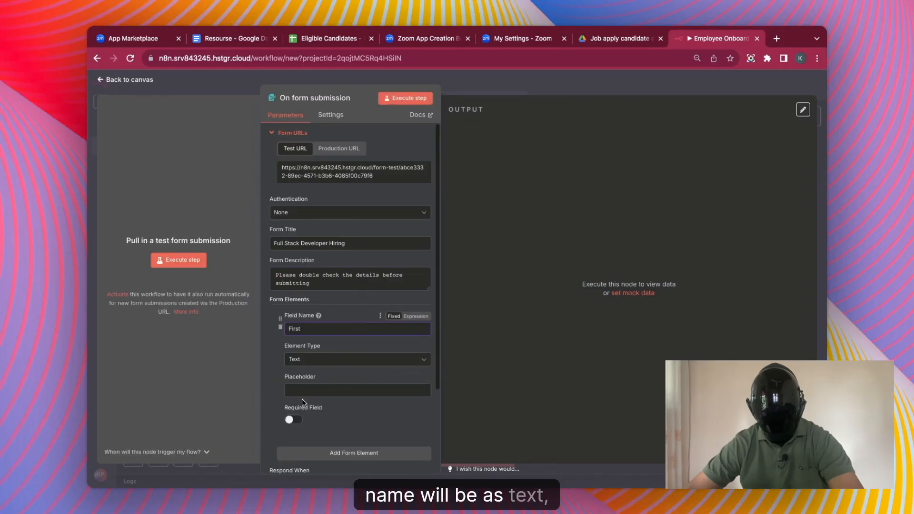
click(293, 420)
scroll(360, 349, down, 3)
click(360, 349)
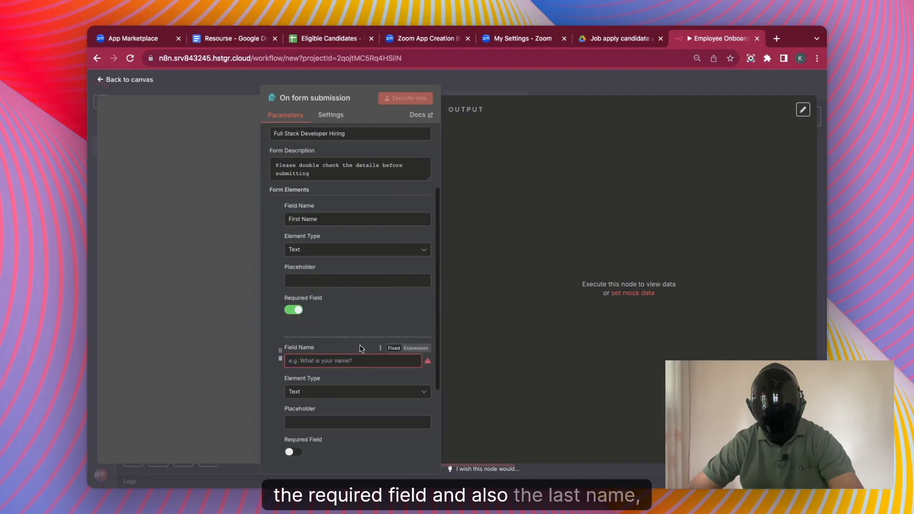
text(Last Name)
click(294, 448)
scroll(330, 404, down, 3)
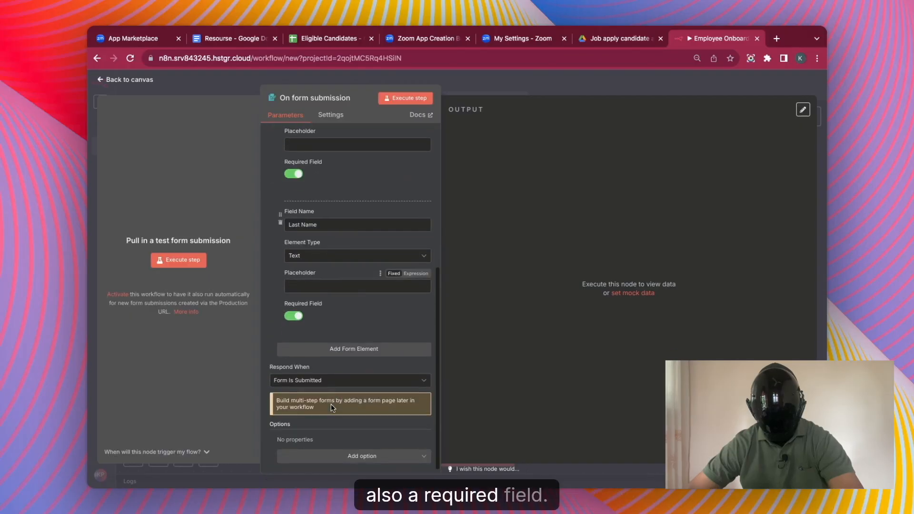
Add a Number-type Mobile field and an Email-type Email field, then execute the form trigger.
click(357, 348)
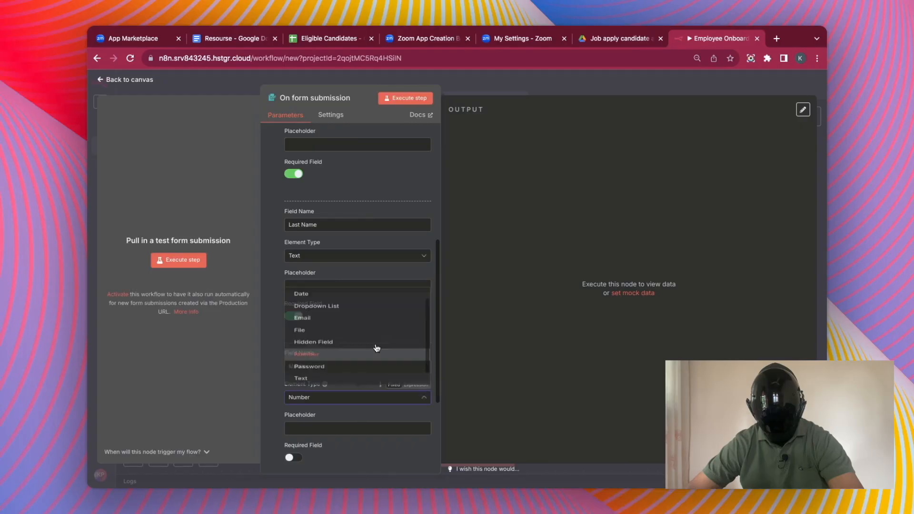
click(378, 347)
scroll(376, 318, up, 2)
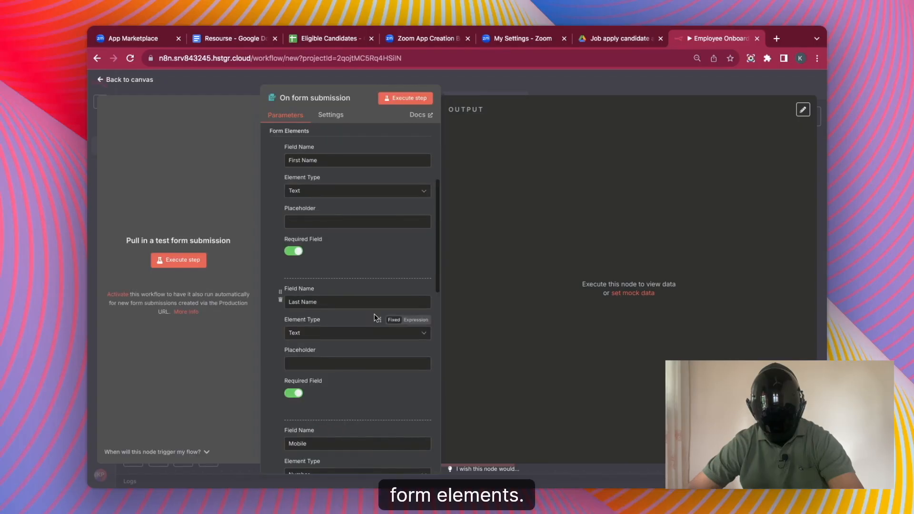
scroll(365, 209, down, 2)
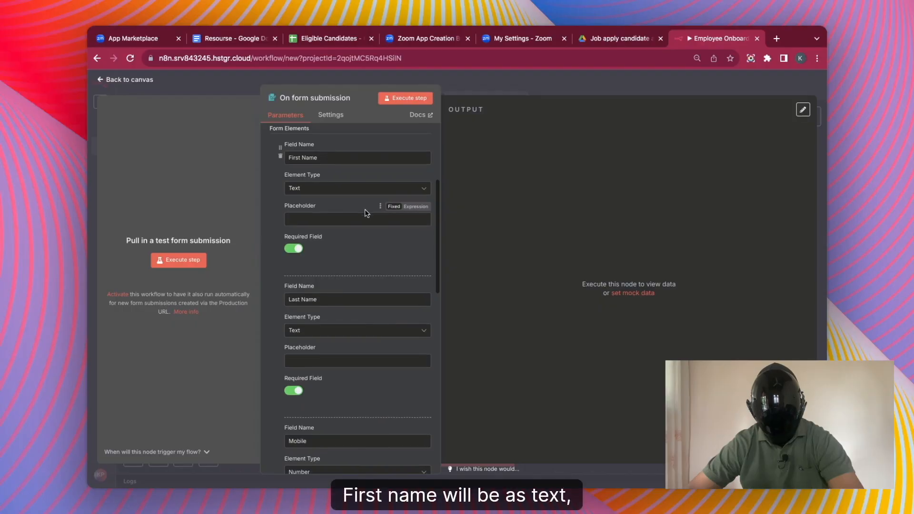
scroll(348, 299, down, 2)
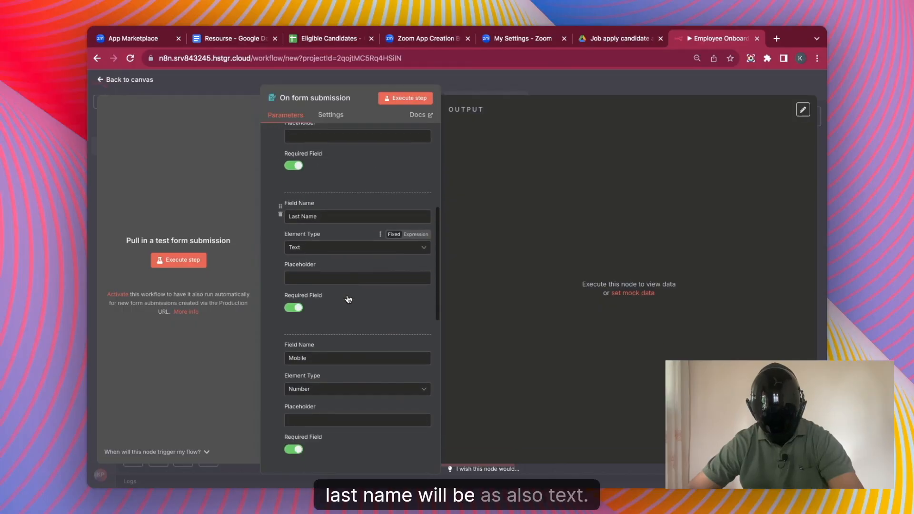
scroll(350, 298, down, 1)
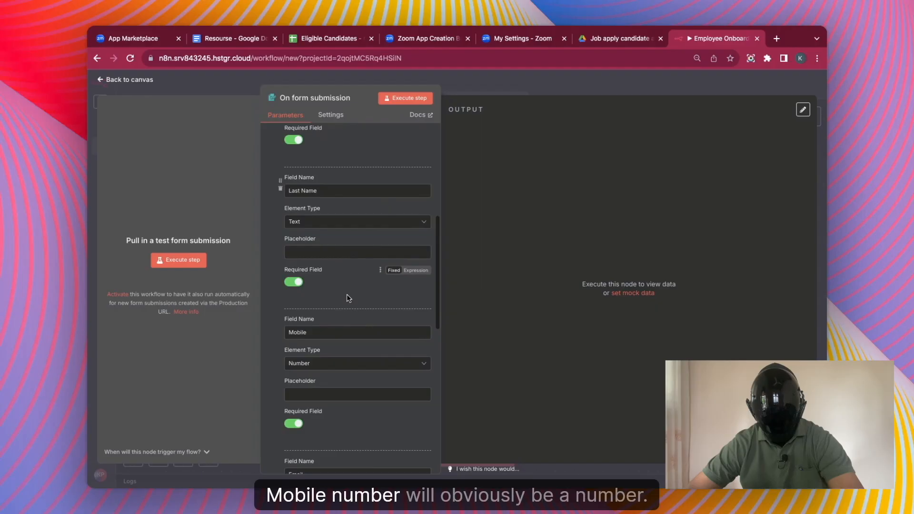
scroll(343, 366, down, 6)
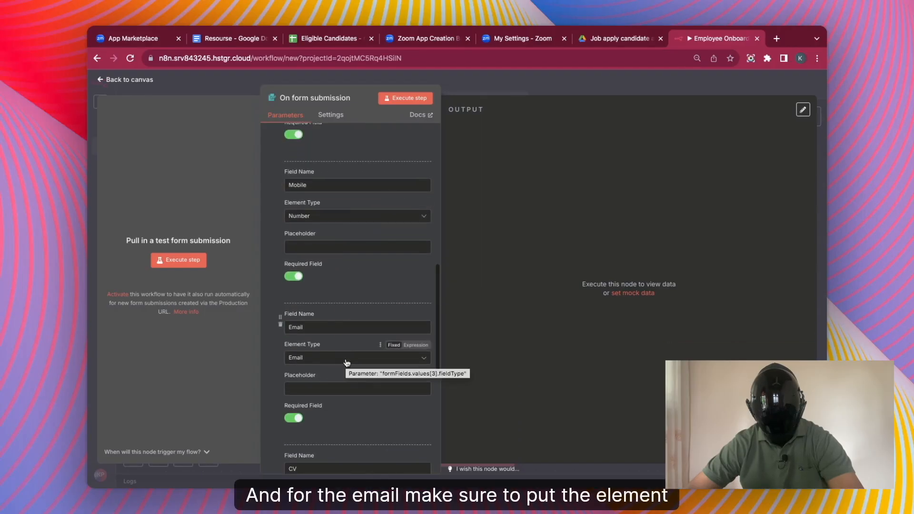
click(347, 358)
click(347, 363)
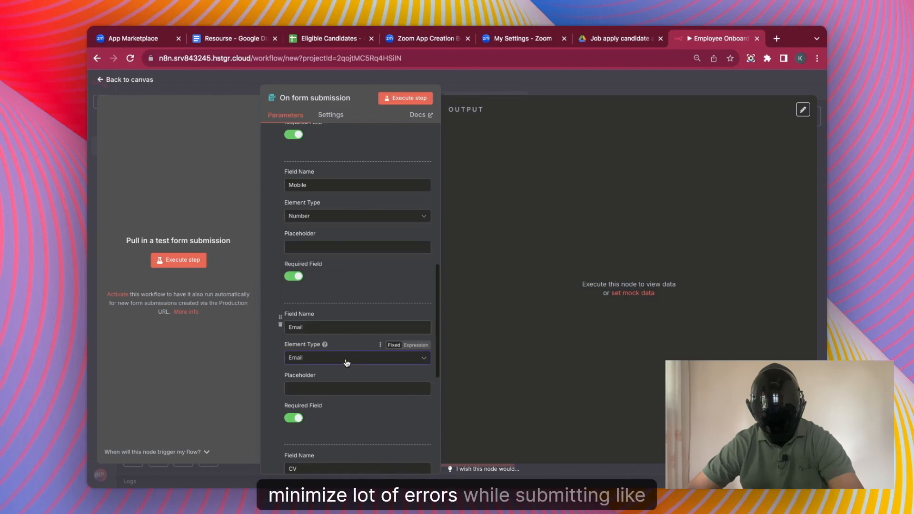
scroll(347, 363, down, 1)
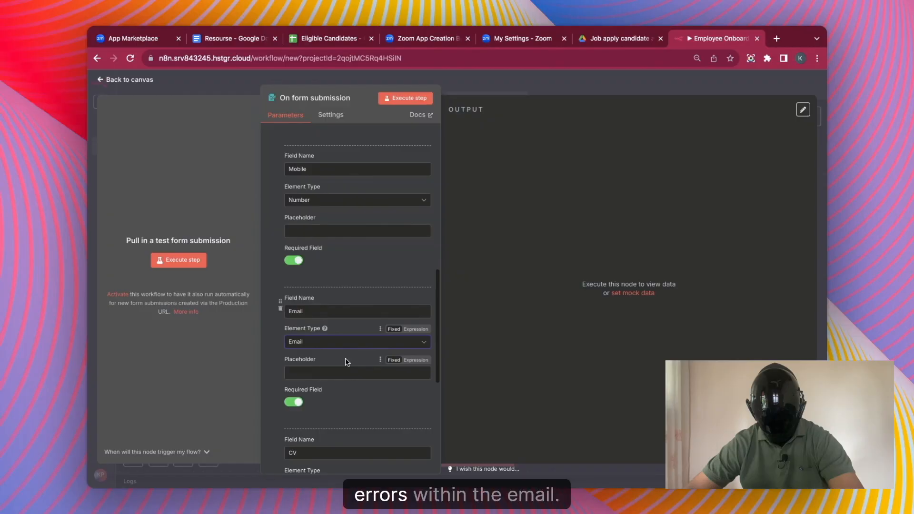
scroll(346, 359, down, 5)
scroll(344, 361, down, 5)
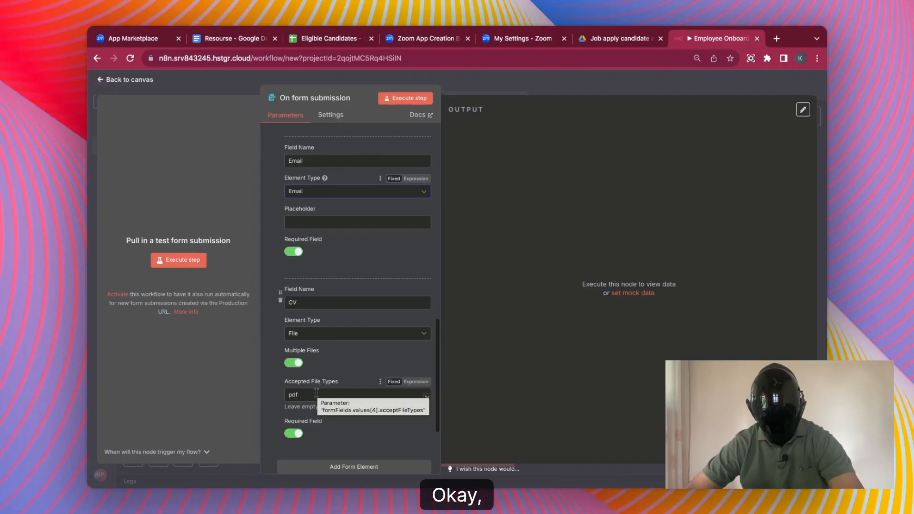
click(182, 260)
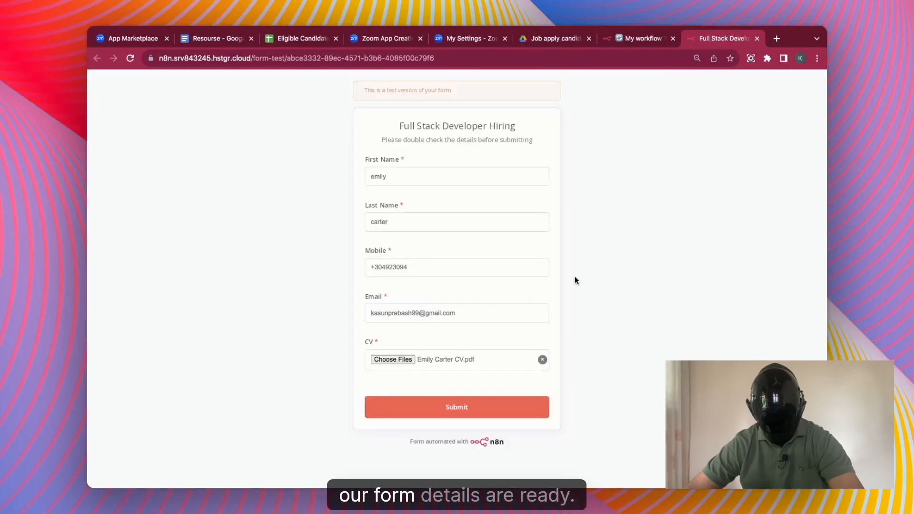
Submit the filled test application with its CV and check the form trigger's schema output.
click(488, 406)
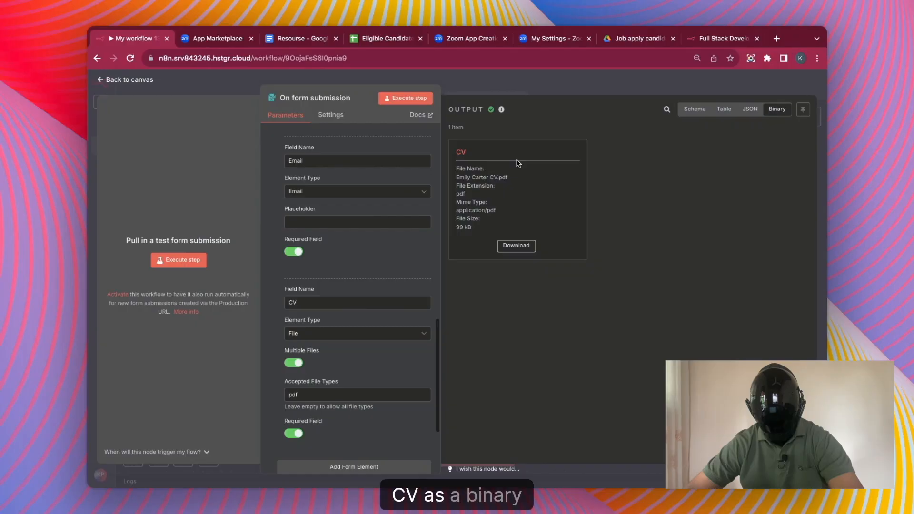
click(694, 109)
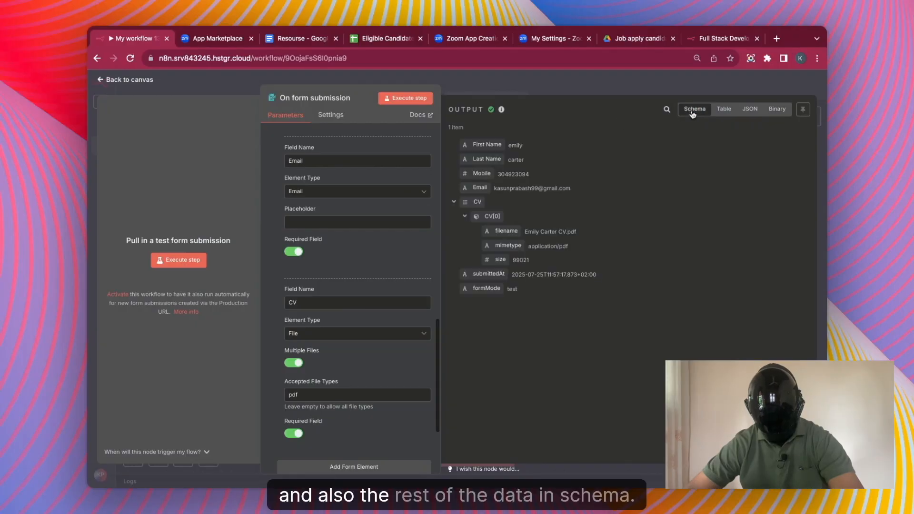
key(Escape)
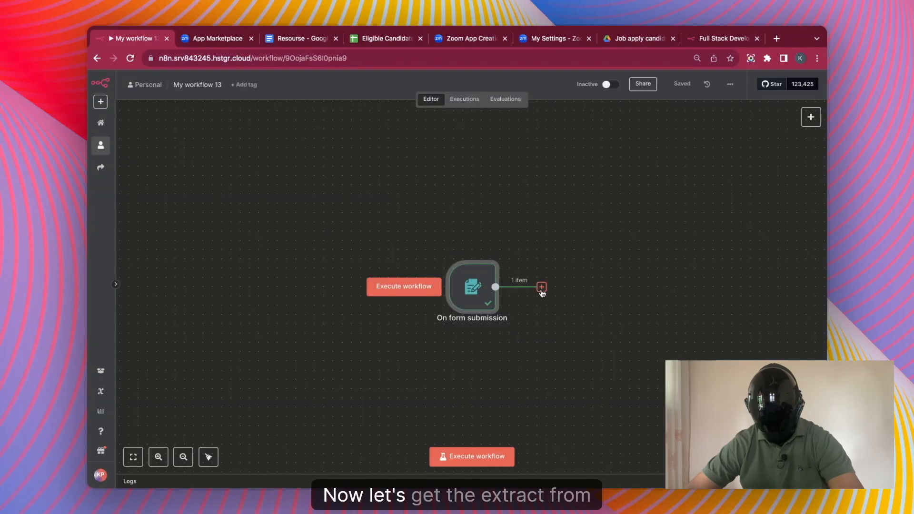
click(541, 286)
Add an Extract from PDF step reading the CV binary field and test it on the uploaded CV.
text(extract)
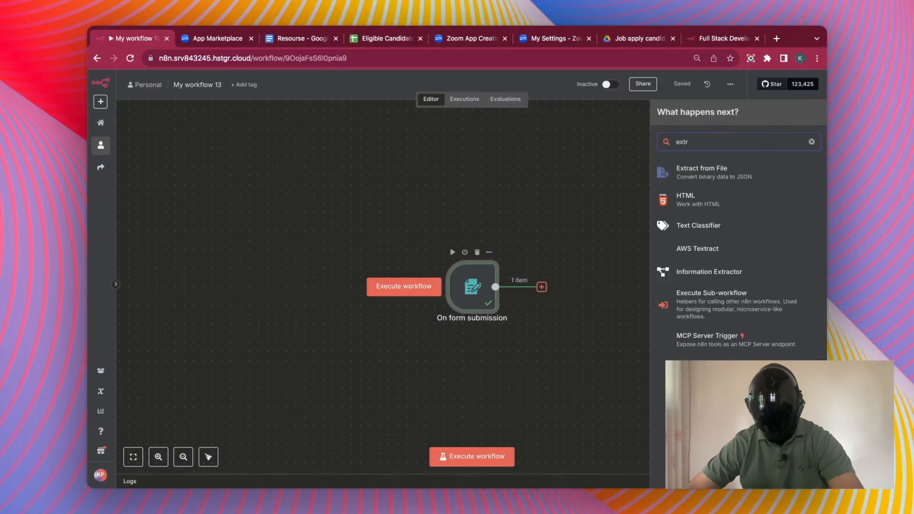
click(712, 175)
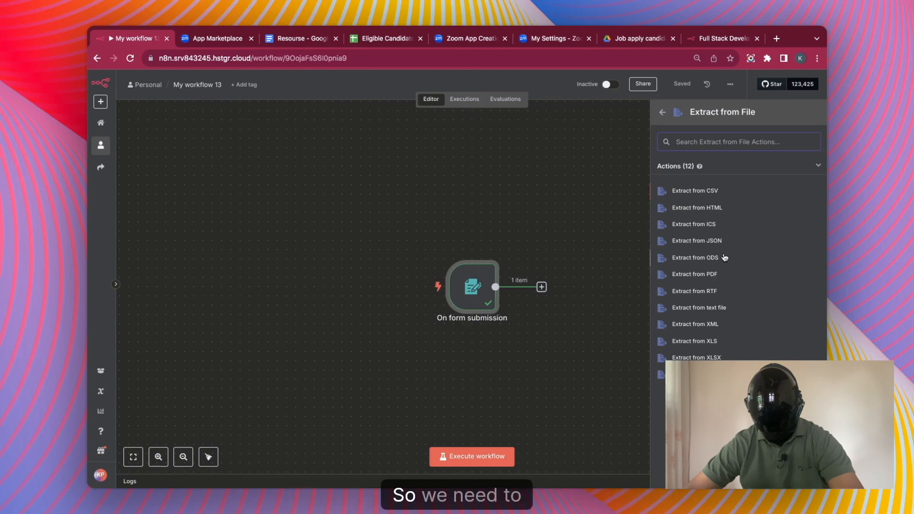
click(705, 276)
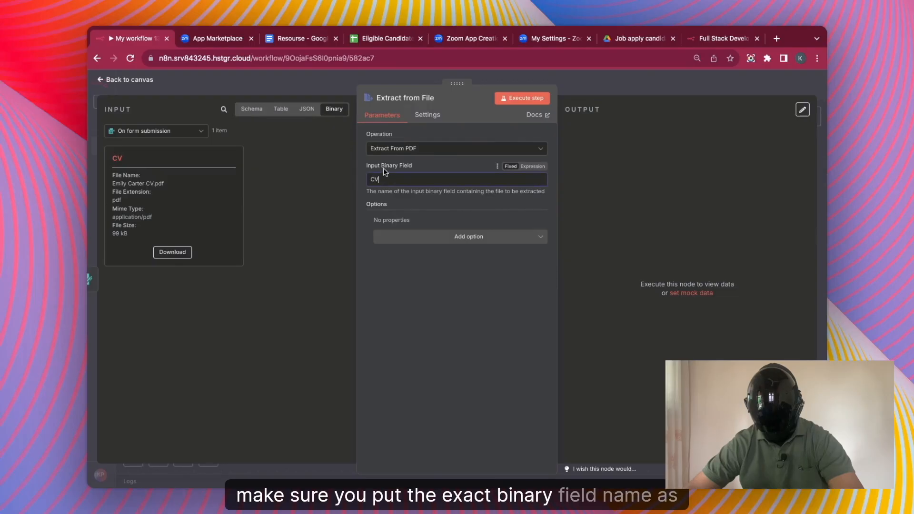
double_click(119, 157)
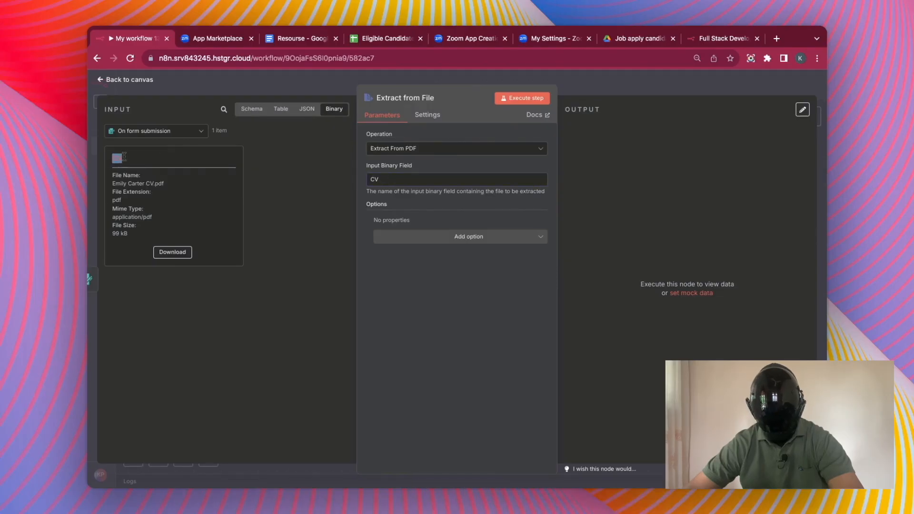
click(537, 97)
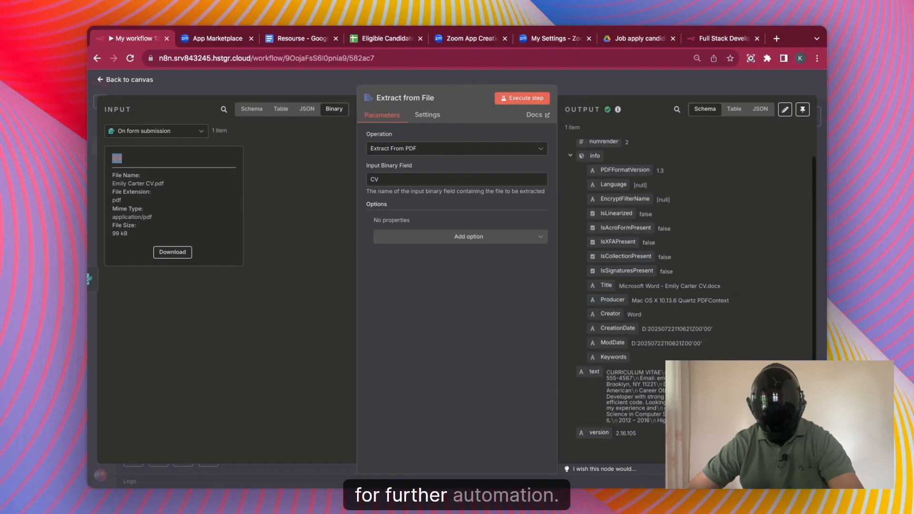
key(Escape)
click(643, 287)
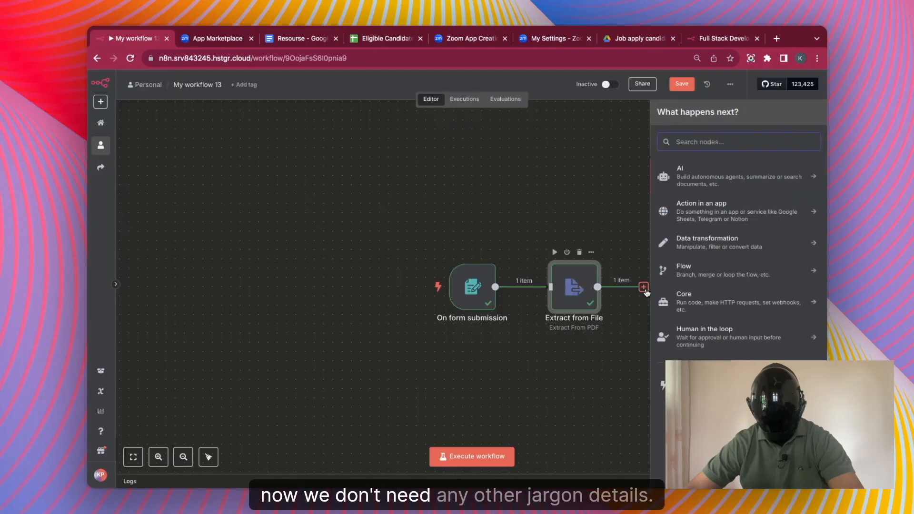
Add a Split Out node with 'text' as the field to split, and run it.
text(spl)
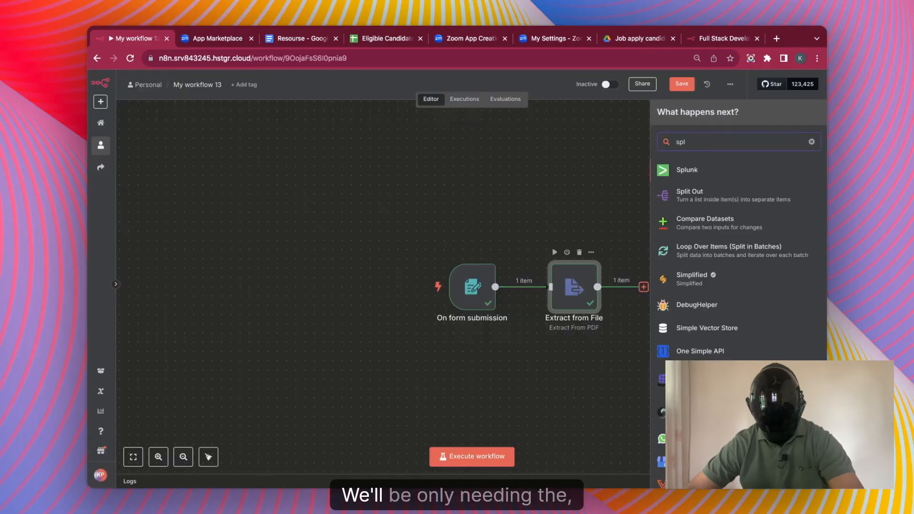
click(746, 192)
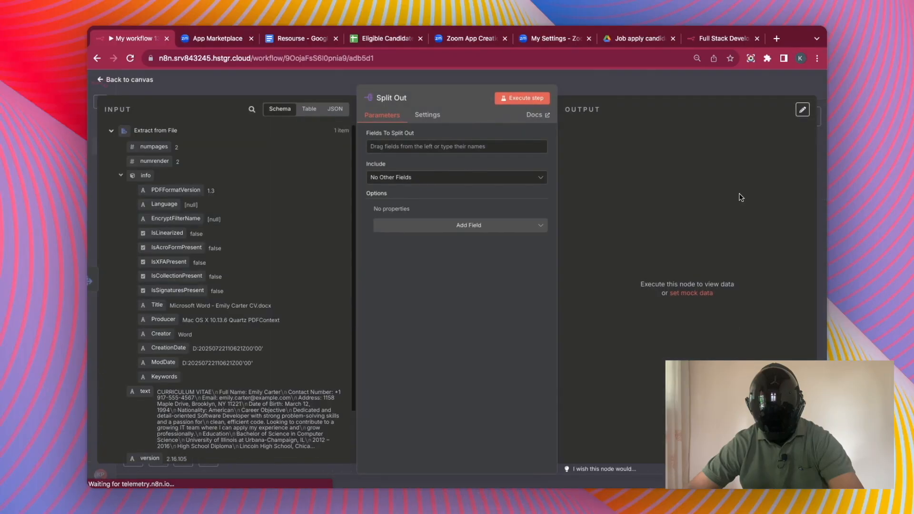
scroll(141, 343, down, 3)
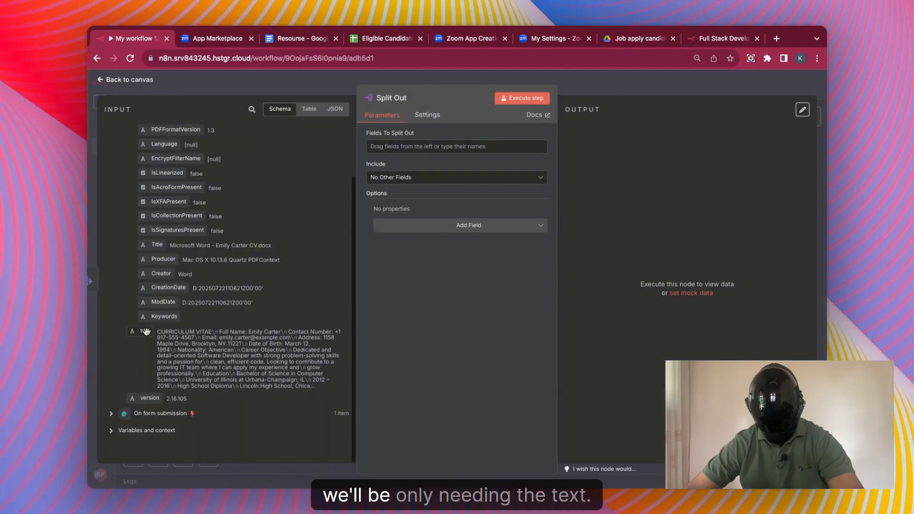
drag(142, 333, 395, 147)
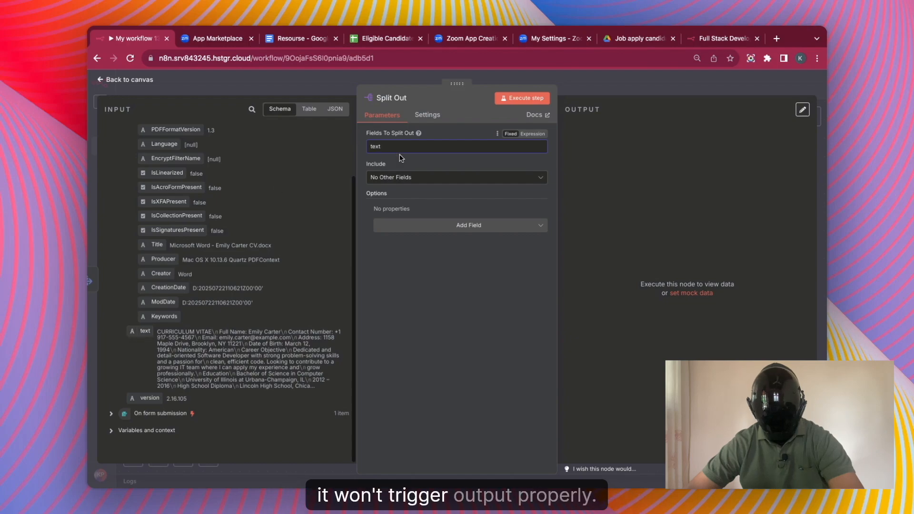
click(522, 98)
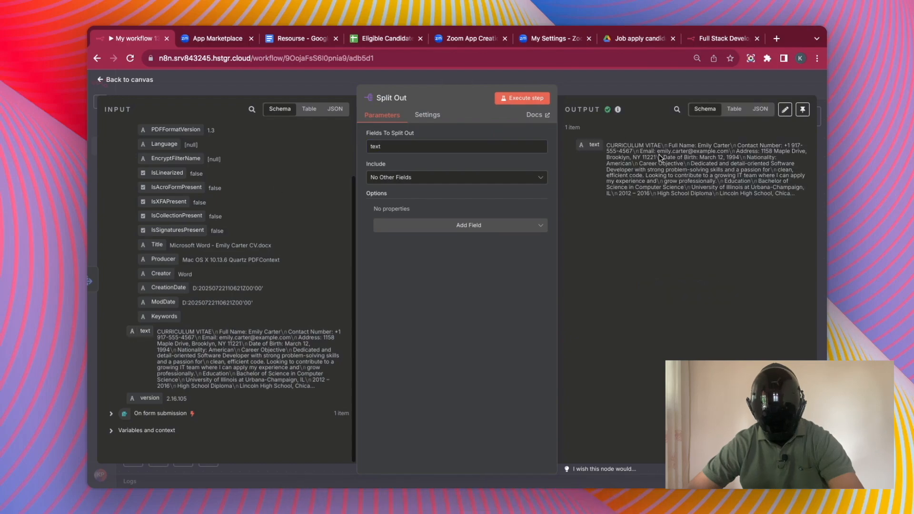
click(695, 85)
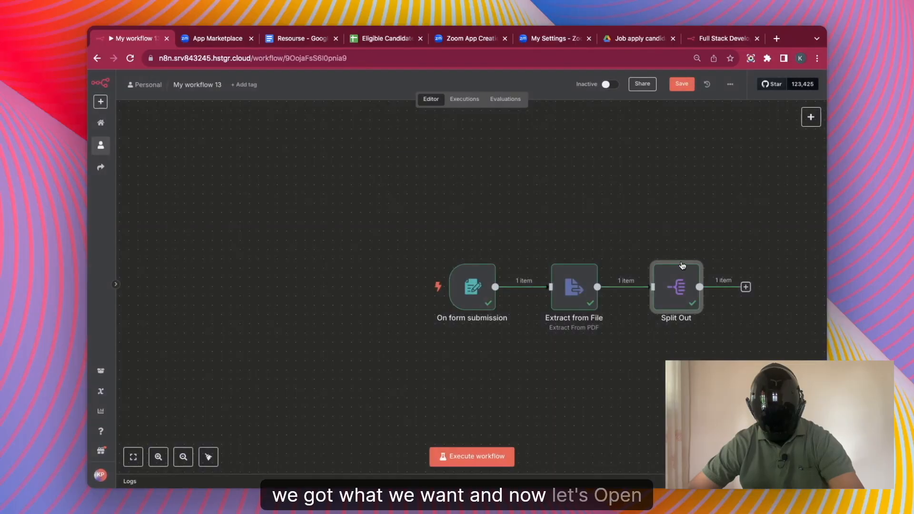
Add an OpenAI Message a Model node and copy the OpenAI Node Prompt from the resource document.
click(639, 291)
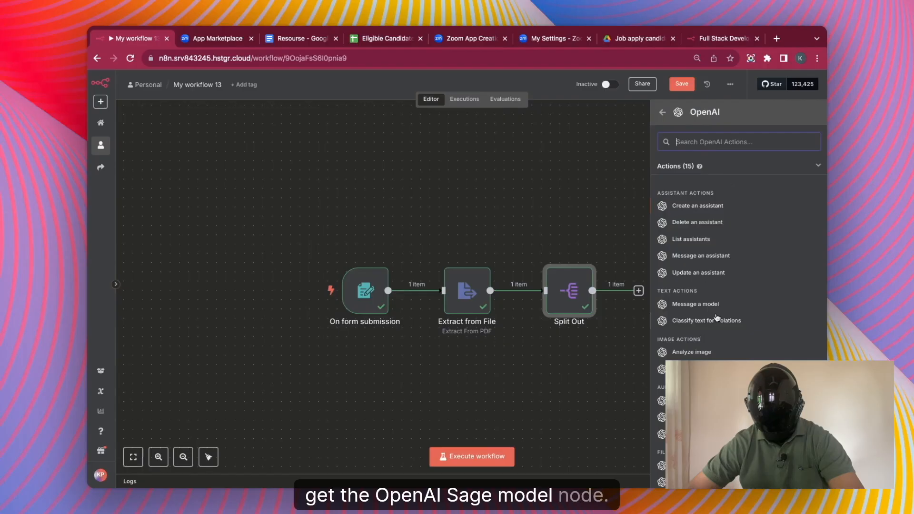
click(720, 308)
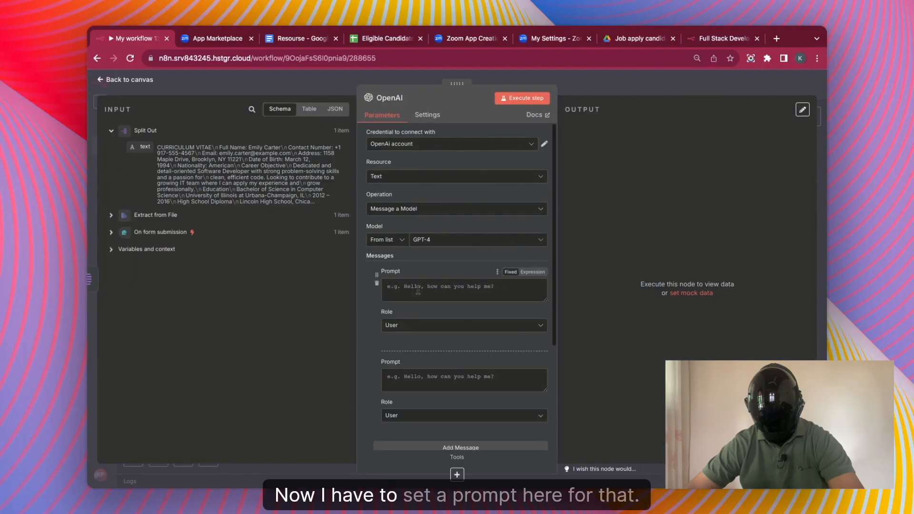
mouse_move(297, 35)
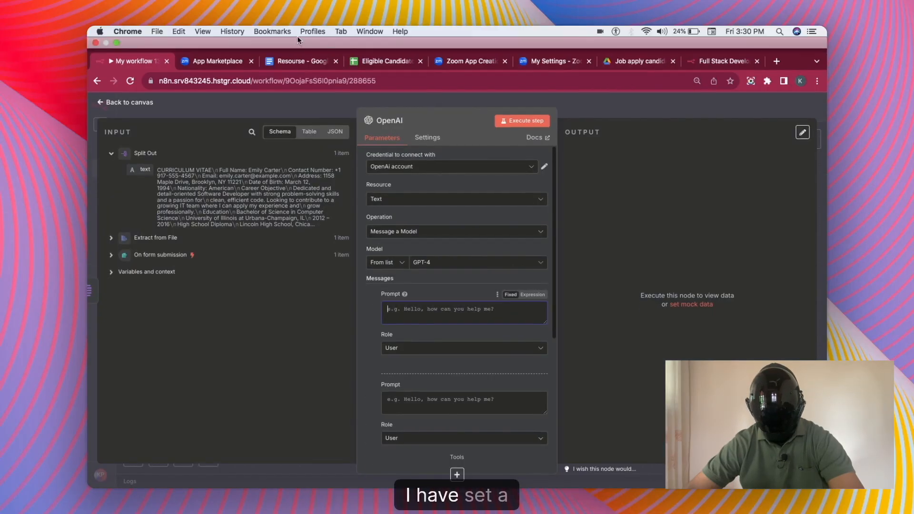
click(301, 58)
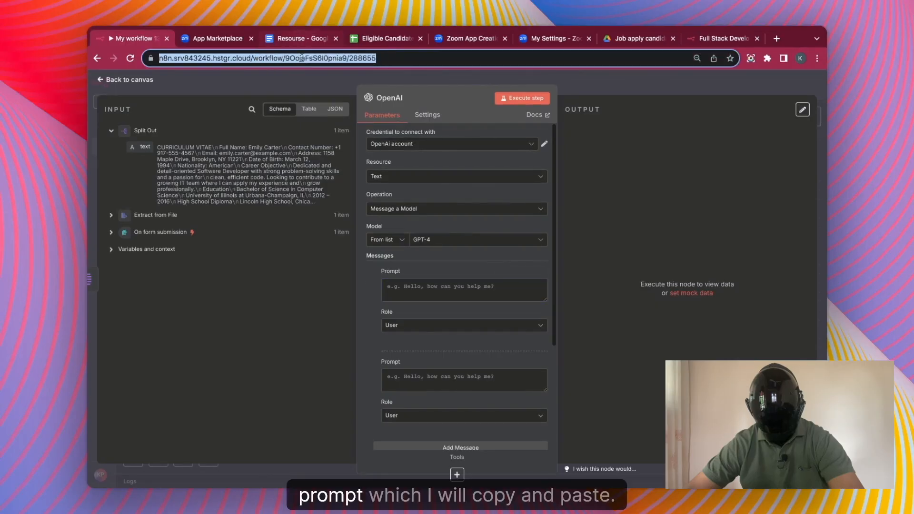
click(302, 39)
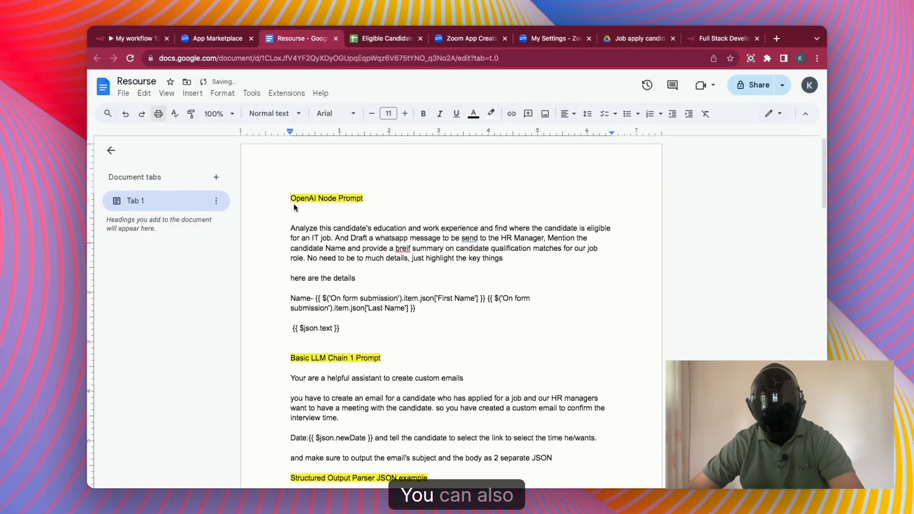
drag(291, 228, 339, 328)
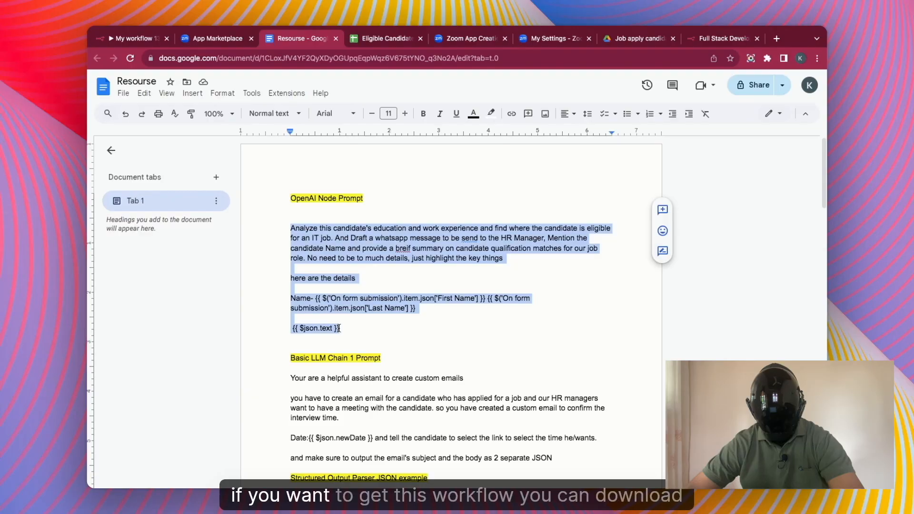
click(133, 39)
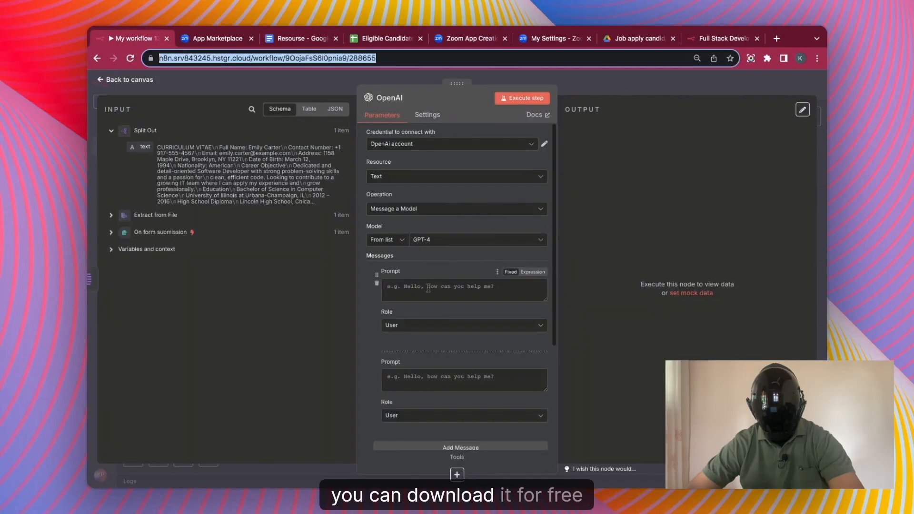
Paste the candidate-screening prompt into the OpenAI Prompt field and run the step.
click(428, 287)
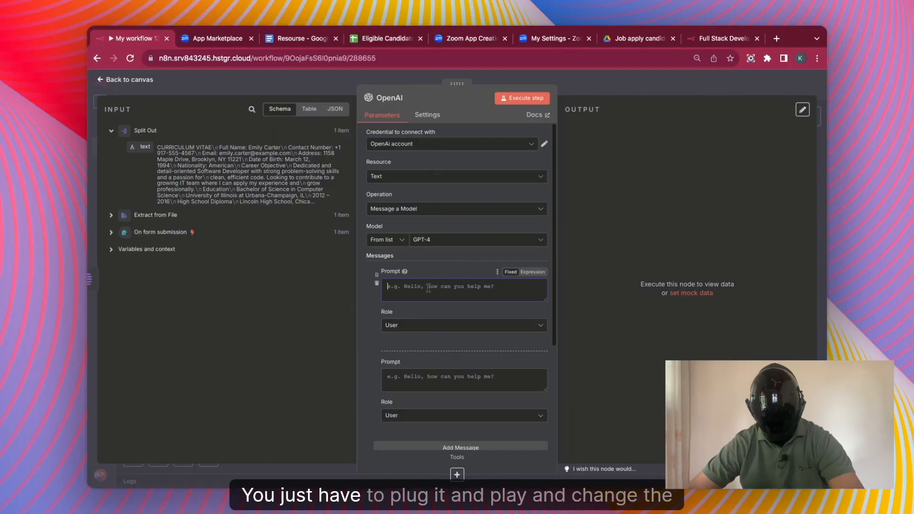
key(super+v)
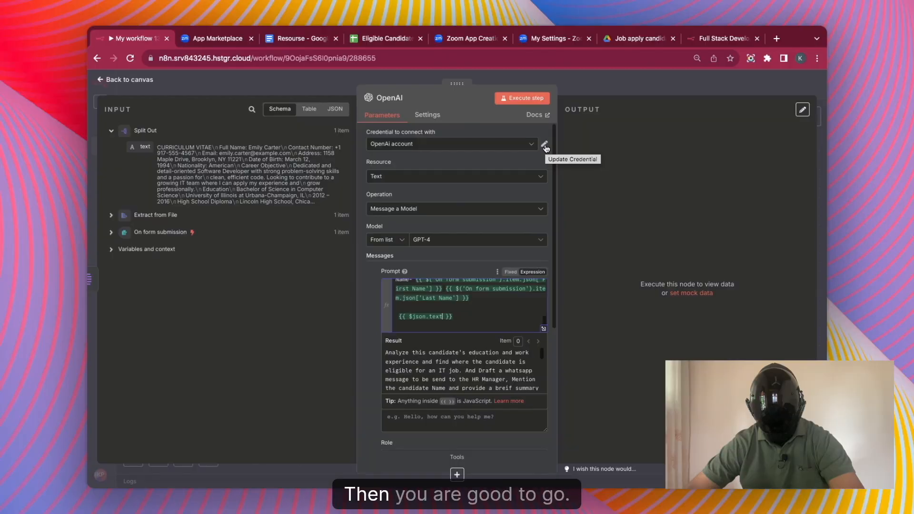
click(364, 282)
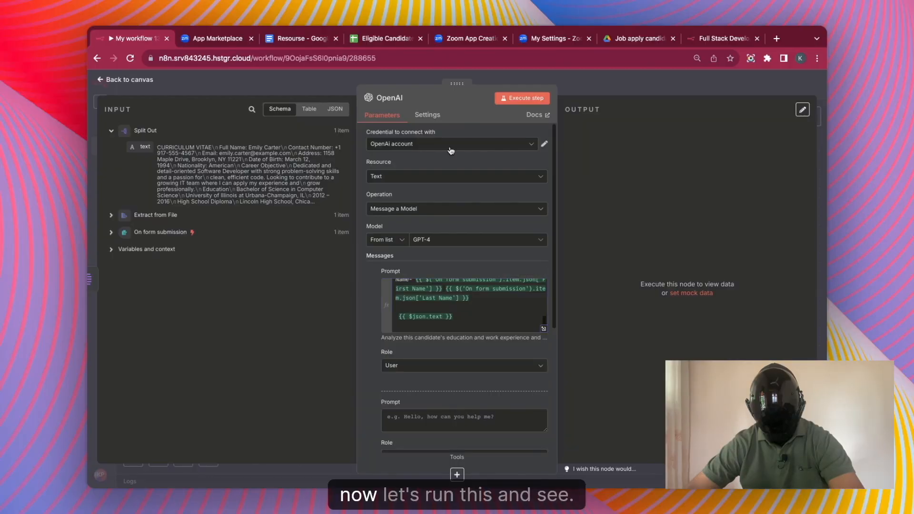
click(528, 99)
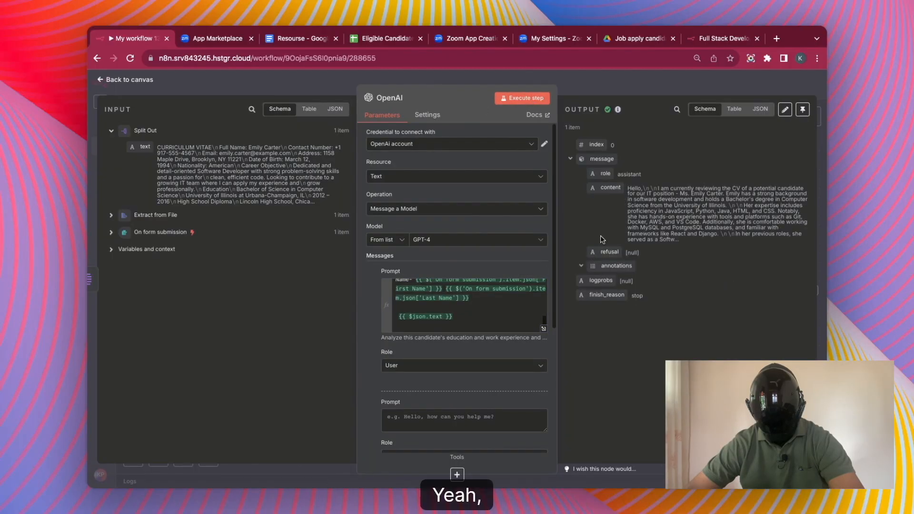
key(Escape)
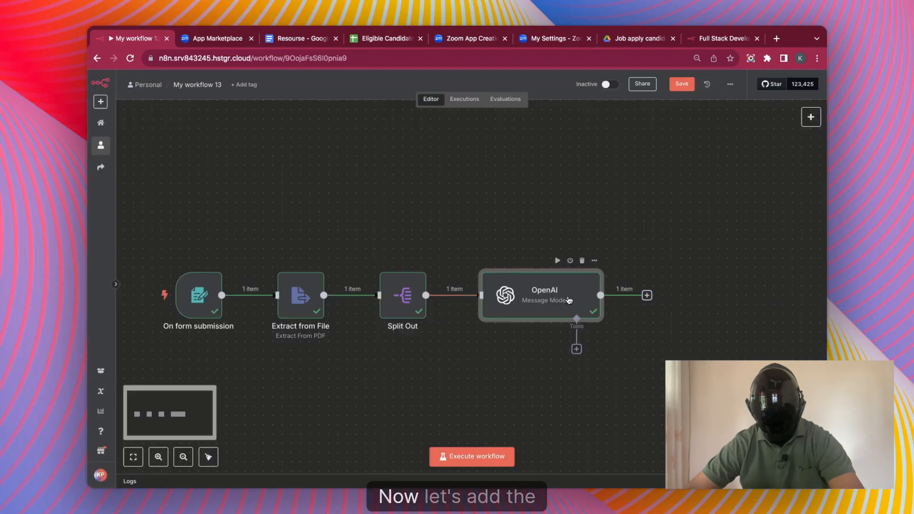
click(646, 295)
Add a WhatsApp Business Cloud approval node sending the OpenAI content from the test number to the recipient's phone.
click(745, 345)
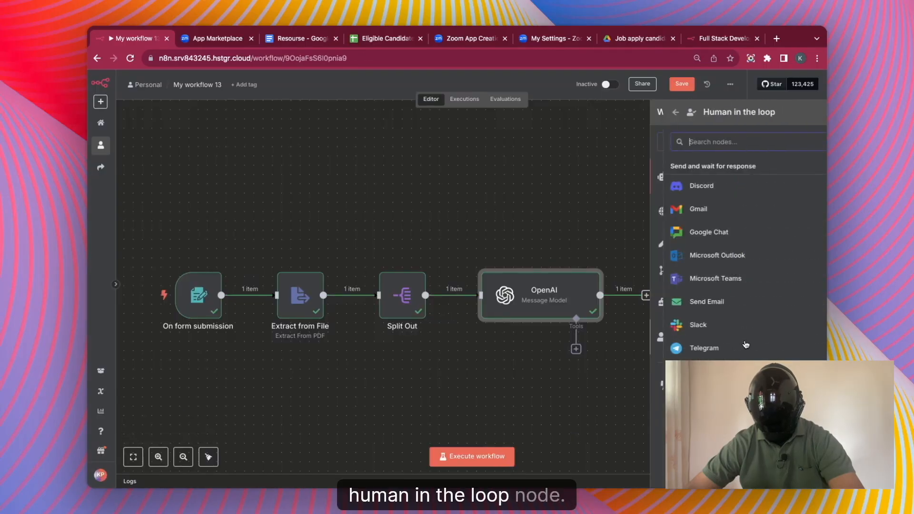
click(700, 371)
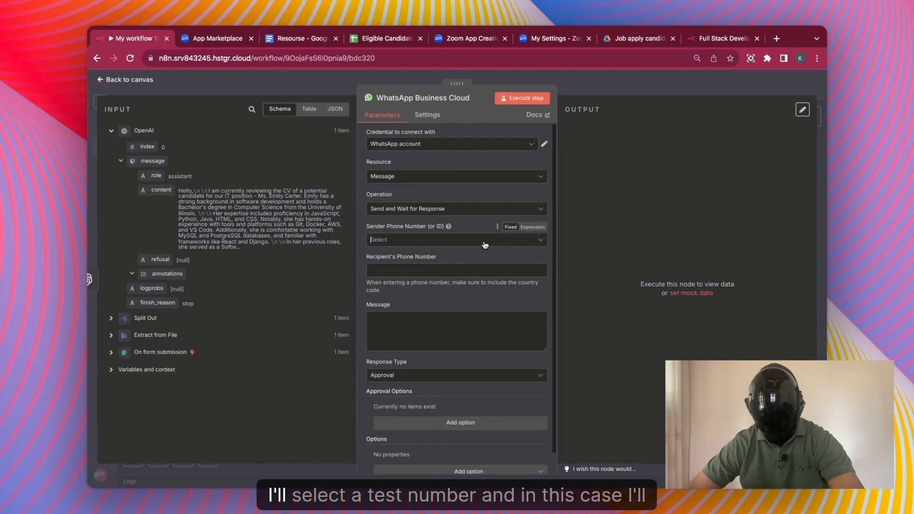
click(484, 243)
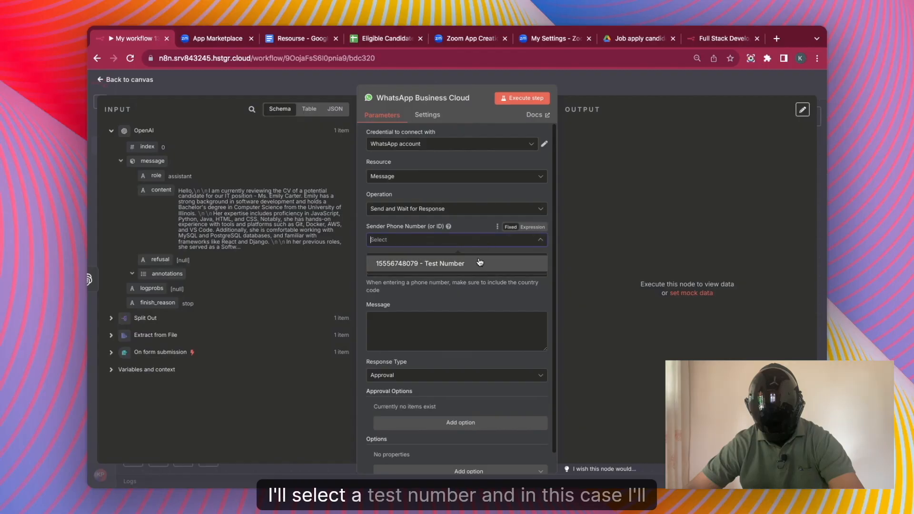
click(480, 262)
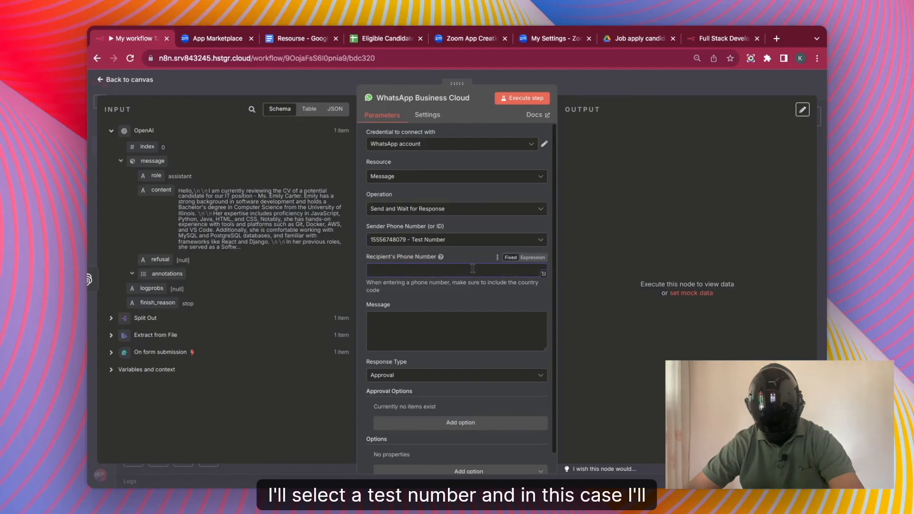
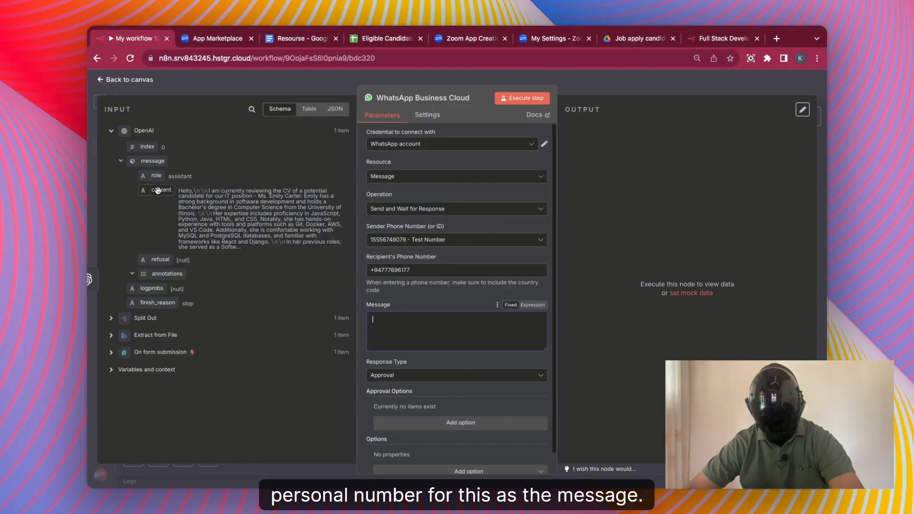
drag(161, 189, 386, 323)
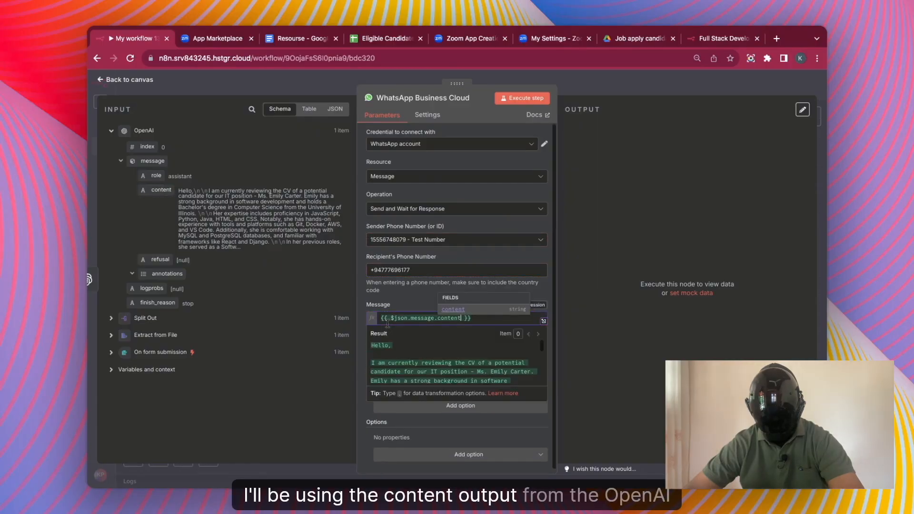
click(358, 323)
Set the response type to Approval with Approve and Disapprove options, then run it to get approved: true.
click(427, 356)
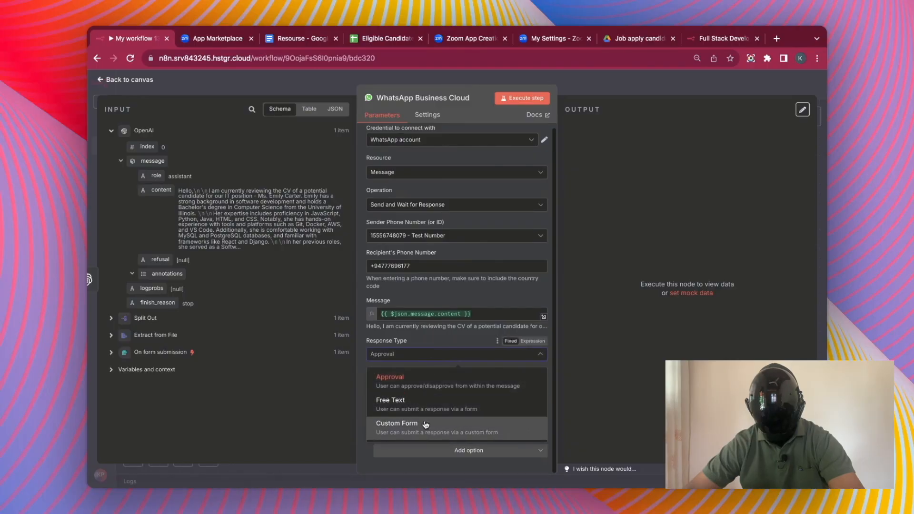
click(425, 424)
click(448, 353)
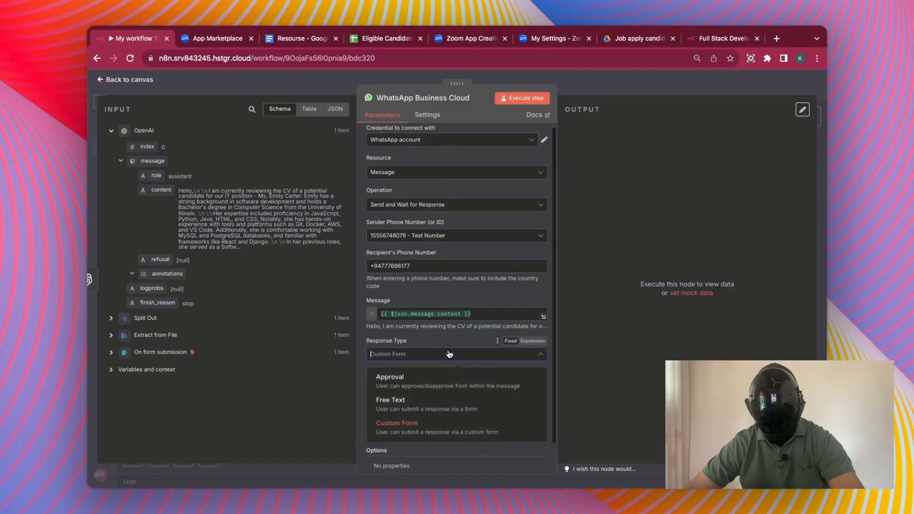
click(440, 381)
click(426, 403)
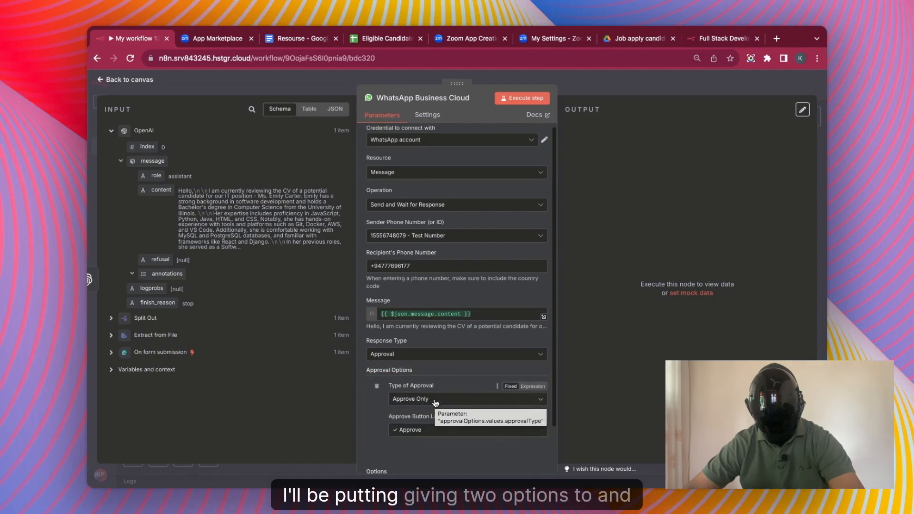
click(434, 400)
click(424, 435)
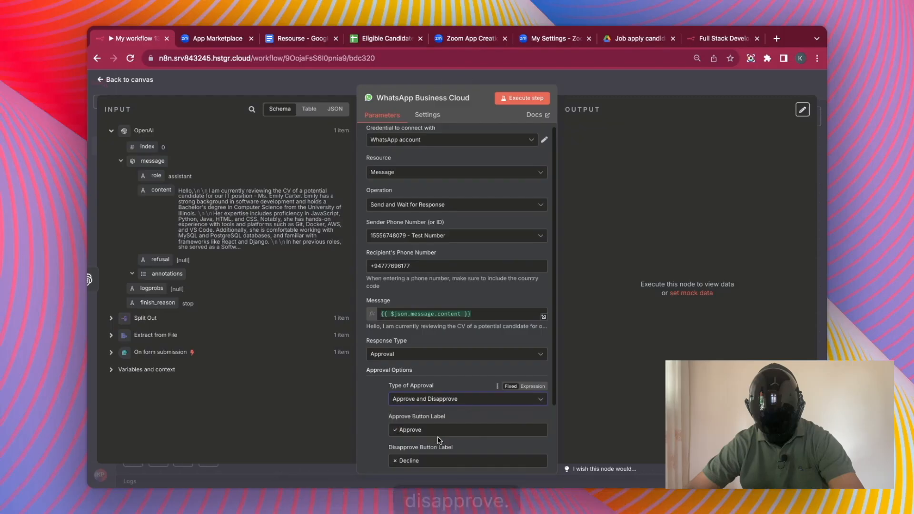
scroll(369, 429, down, 3)
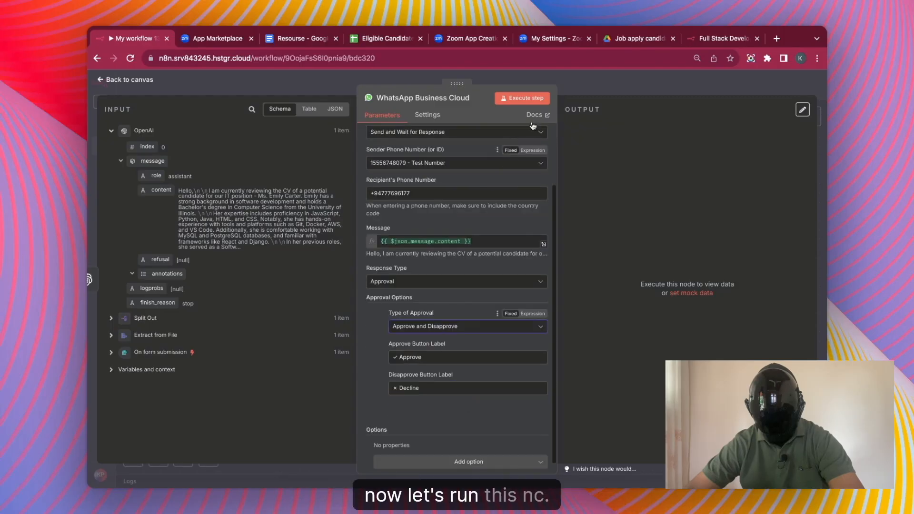
click(528, 98)
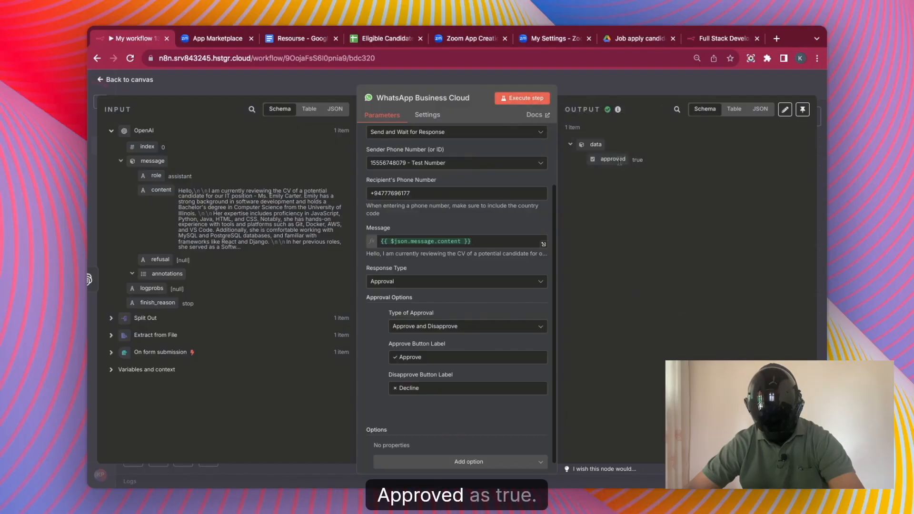
key(Escape)
scroll(698, 284, right, 4)
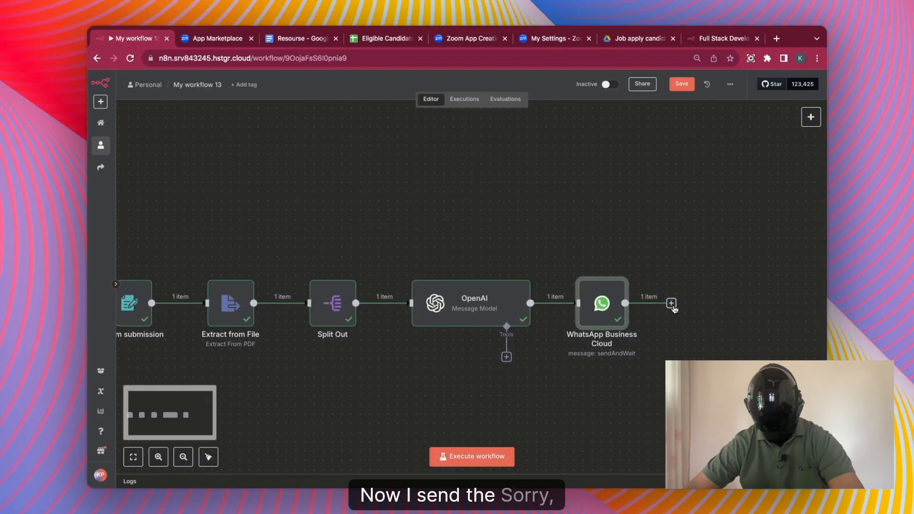
Add an If node whose condition checks that approved is true.
click(675, 306)
text(if)
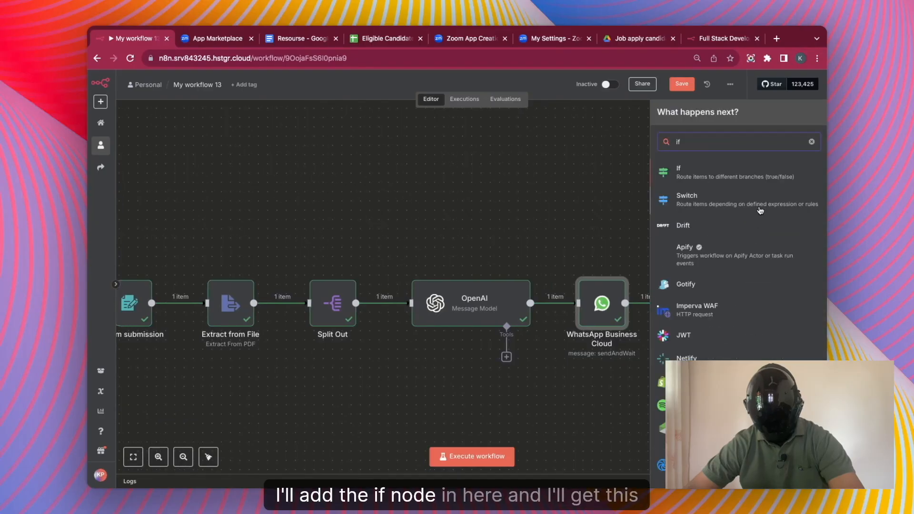
click(749, 177)
drag(164, 161, 309, 155)
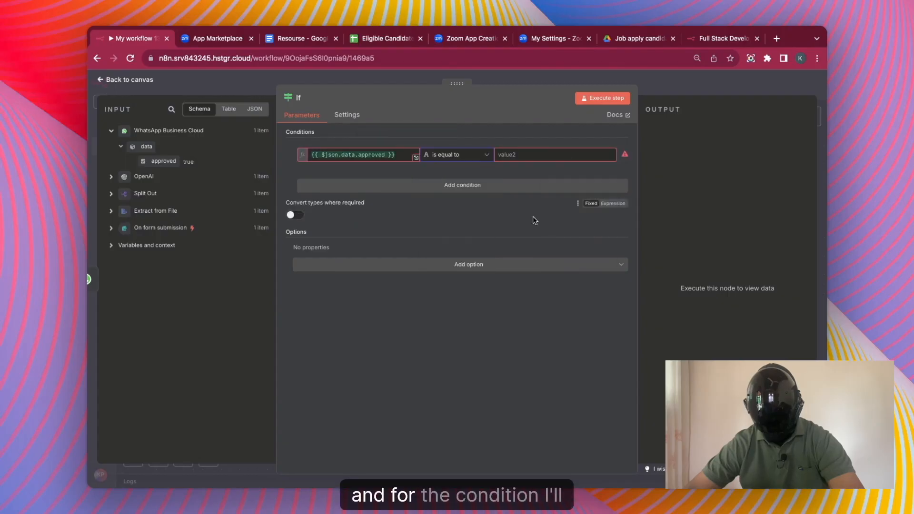
click(455, 158)
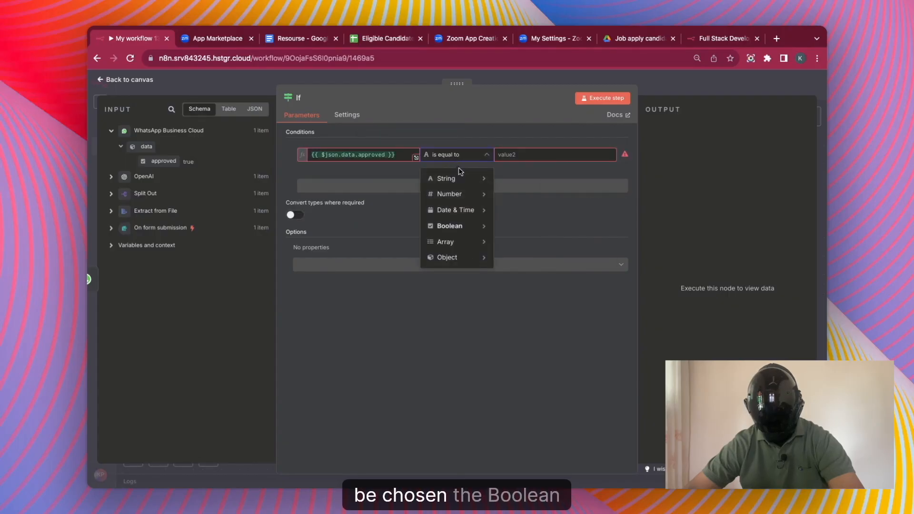
mouse_move(468, 227)
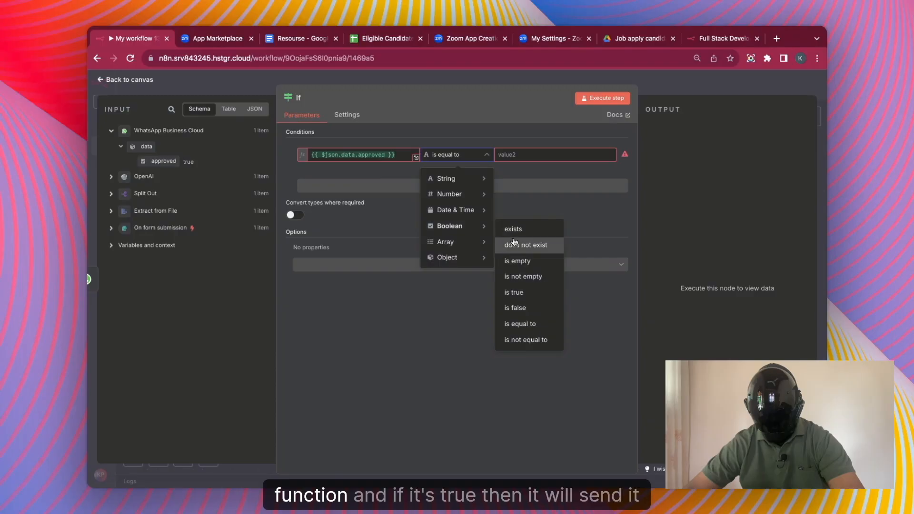
click(521, 292)
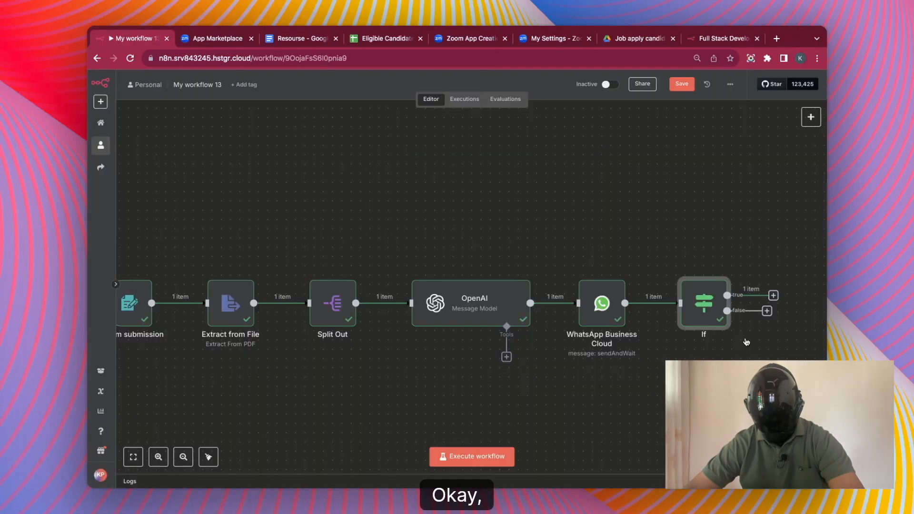
Put a No Operation, do nothing node on the If false branch.
click(766, 313)
text(do)
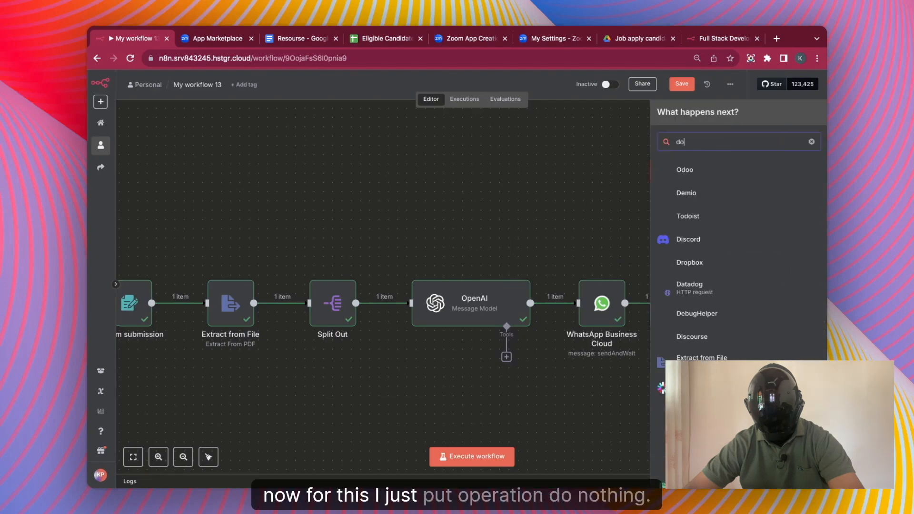
text( nothing)
click(744, 174)
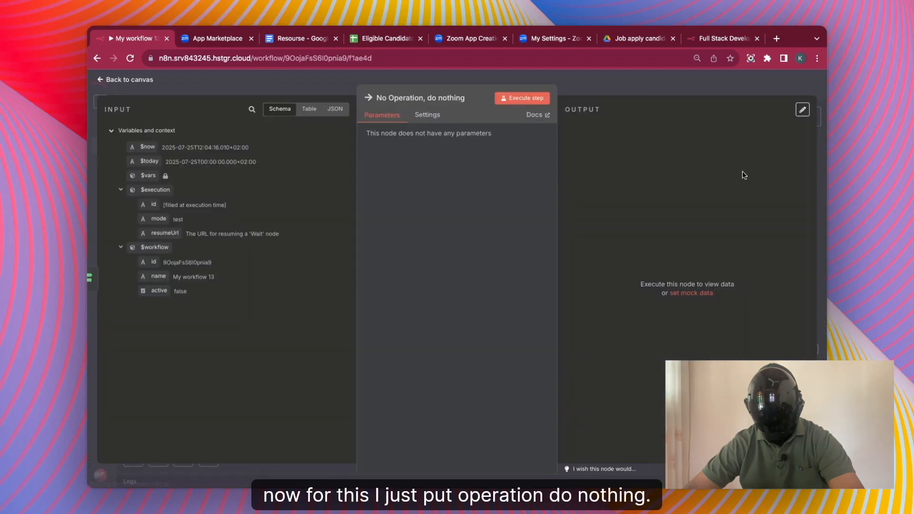
key(Escape)
Add a Google Sheets node on the If true branch.
click(773, 296)
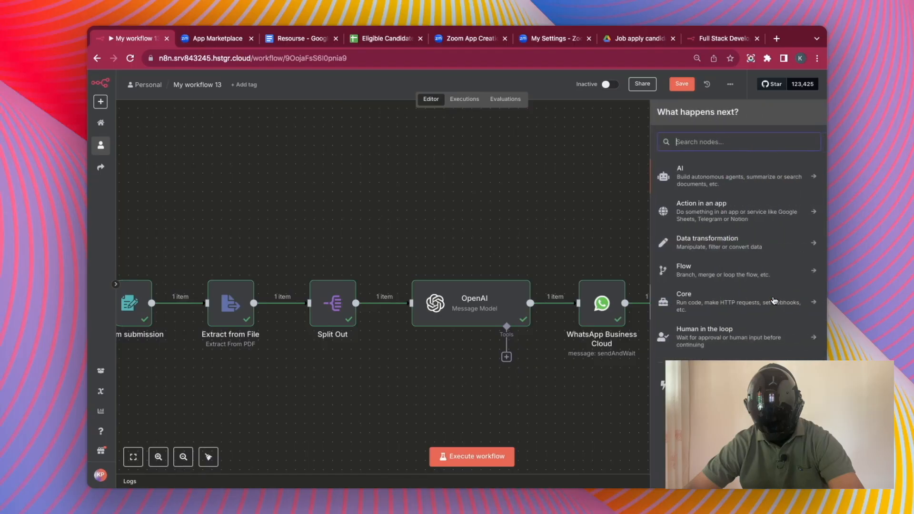
text(goo)
click(743, 309)
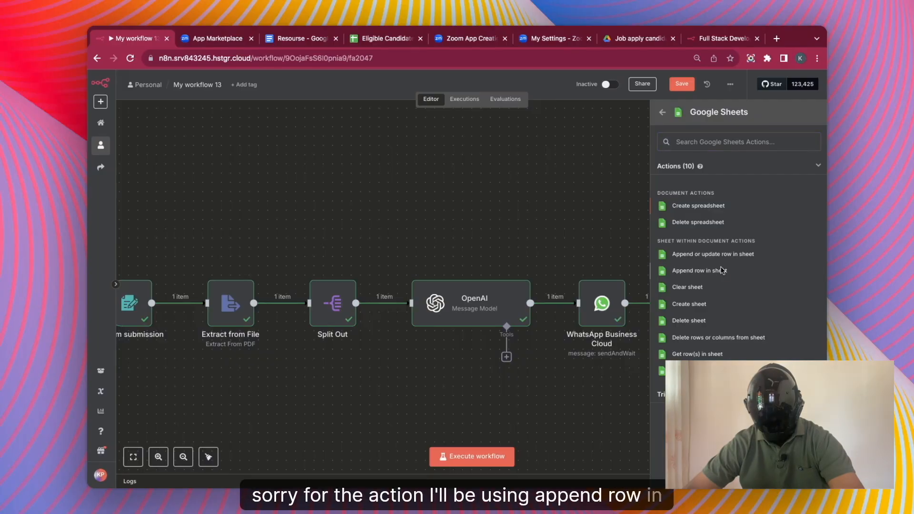
Append a row to Eligible Candidates mapping form first name, last name, mobile and email, then run it.
click(721, 271)
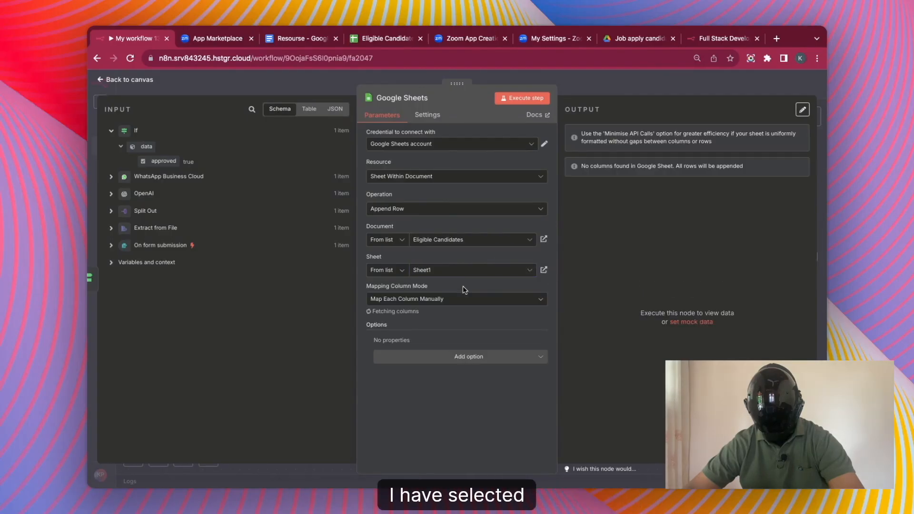
click(442, 351)
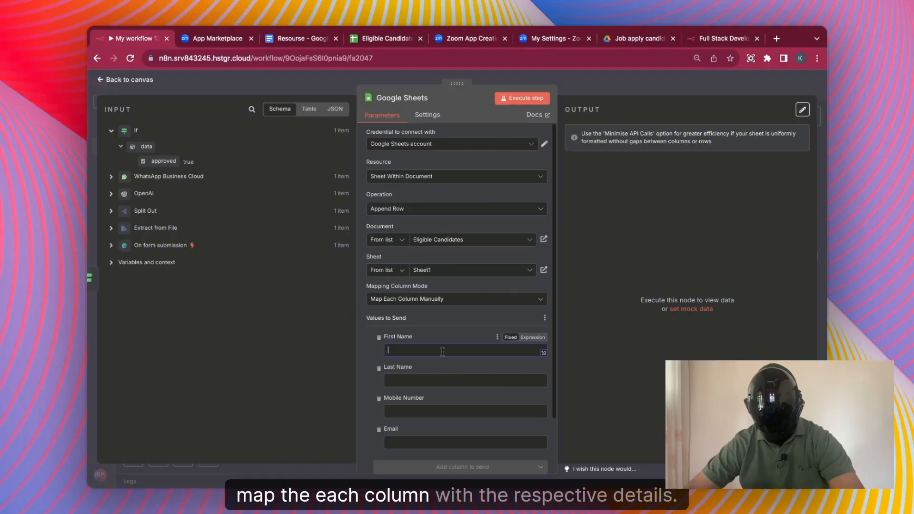
click(112, 245)
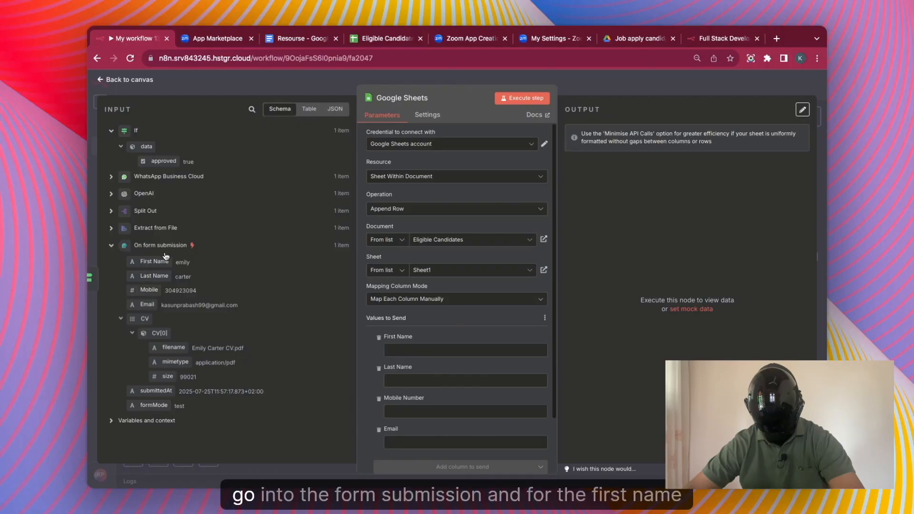
drag(164, 260, 405, 355)
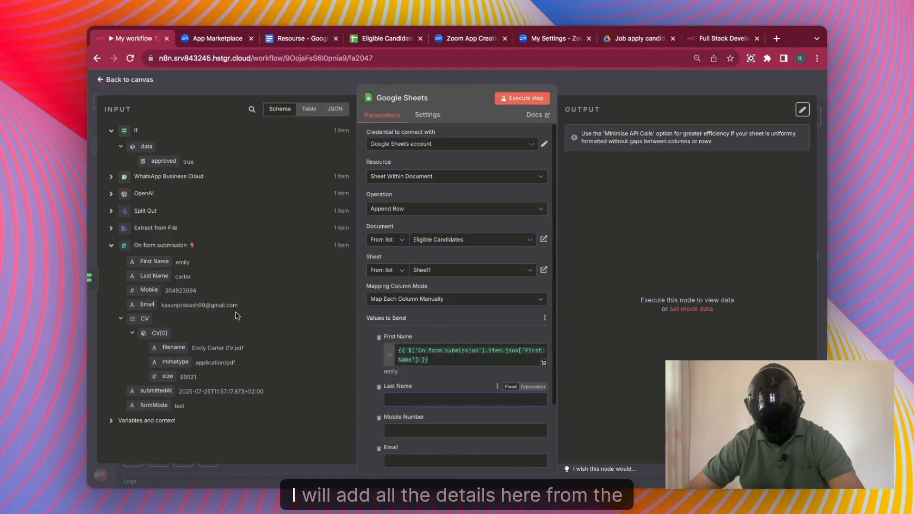
drag(155, 276, 401, 398)
scroll(401, 399, down, 3)
click(428, 346)
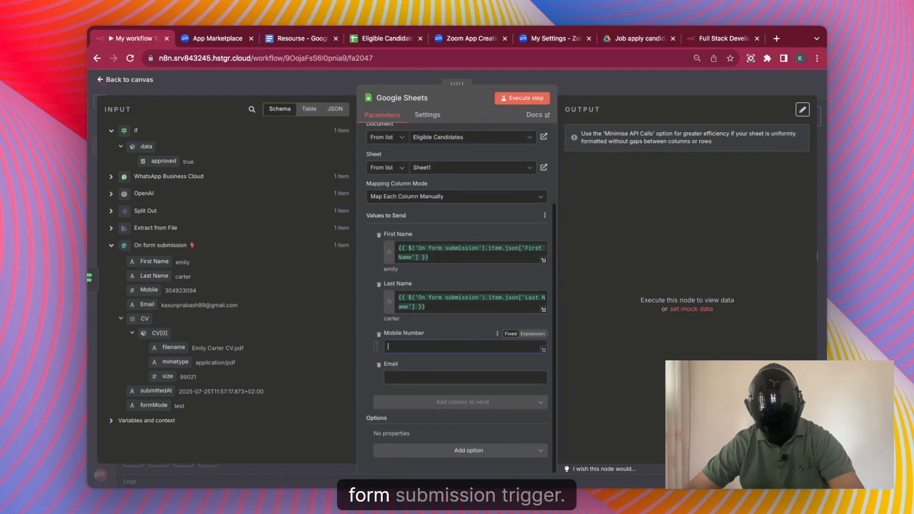
drag(149, 291, 452, 346)
drag(148, 305, 452, 400)
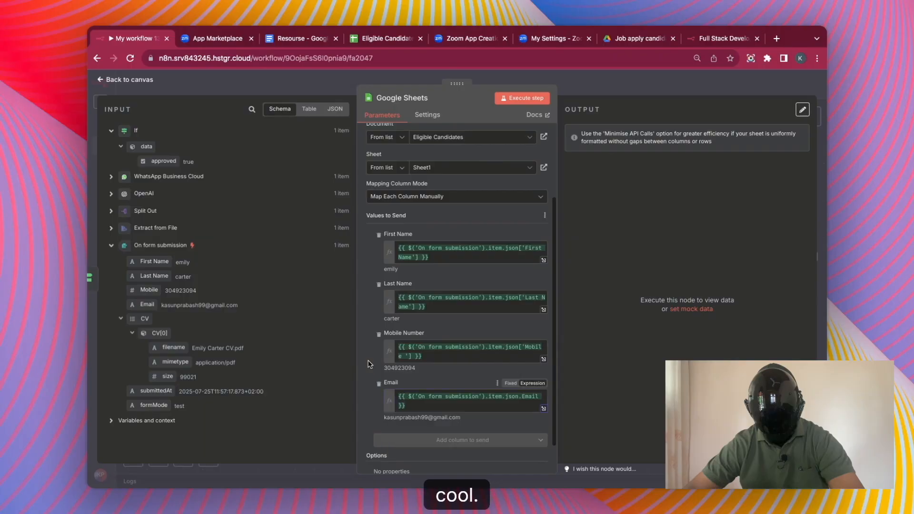
click(522, 98)
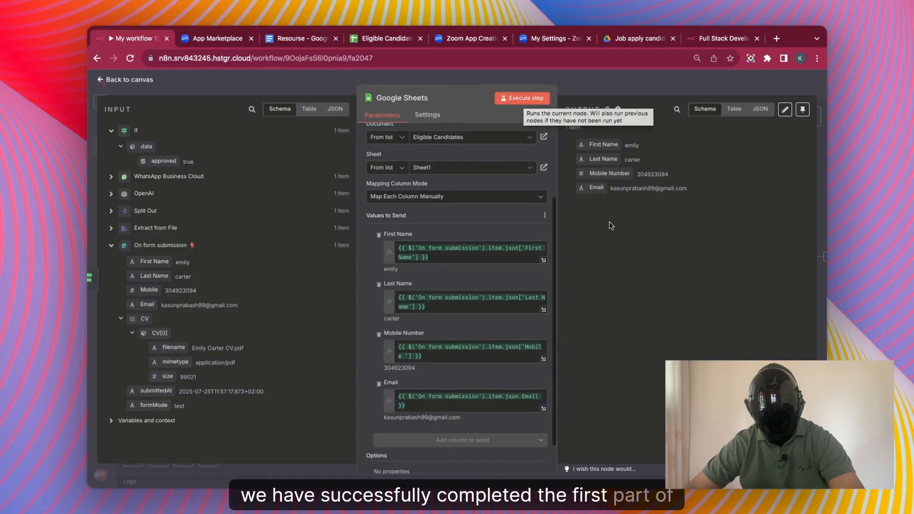
click(386, 38)
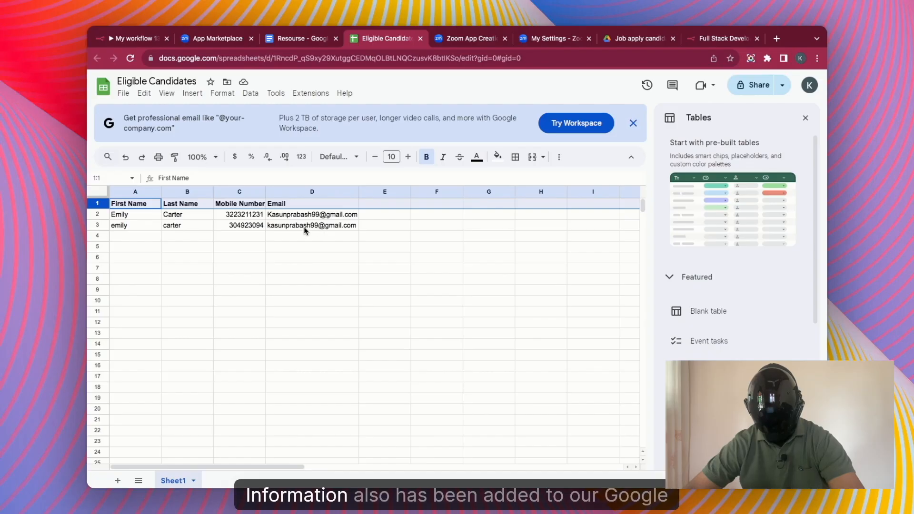
click(133, 38)
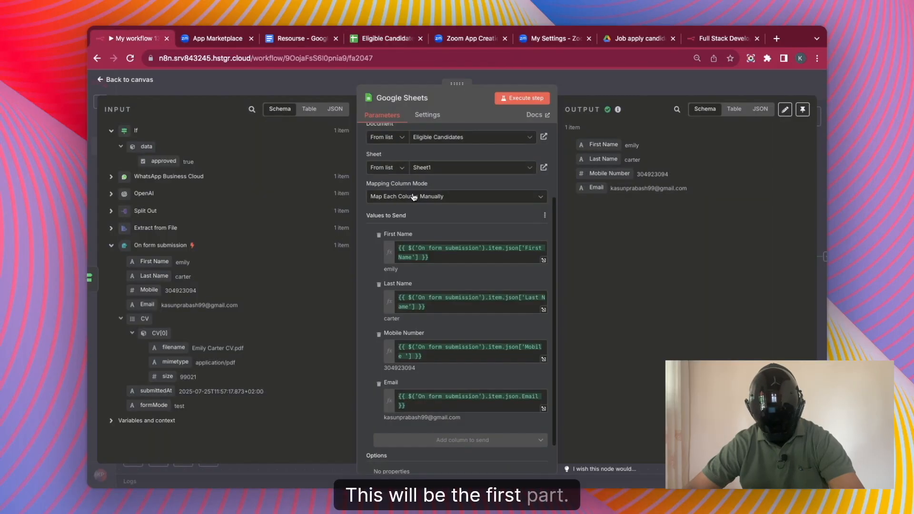
Pan along the Employee Onboarding Workflow Part 1 & 2 nodes through Zoom, Google Calendar and Gmail.
click(673, 85)
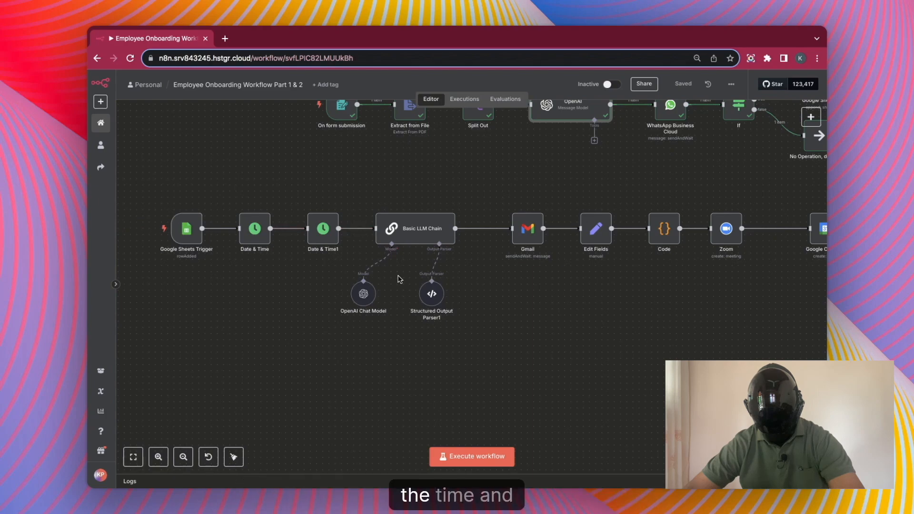
scroll(594, 295, right, 4)
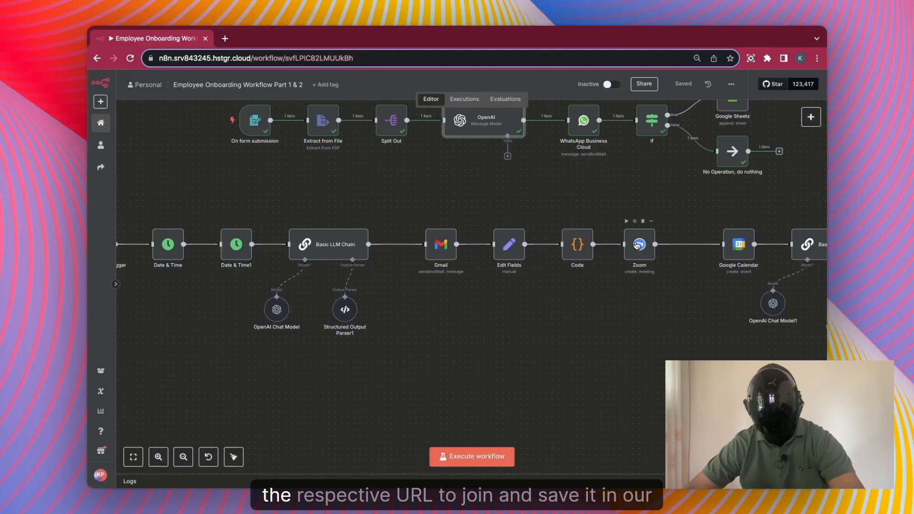
scroll(641, 250, right, 4)
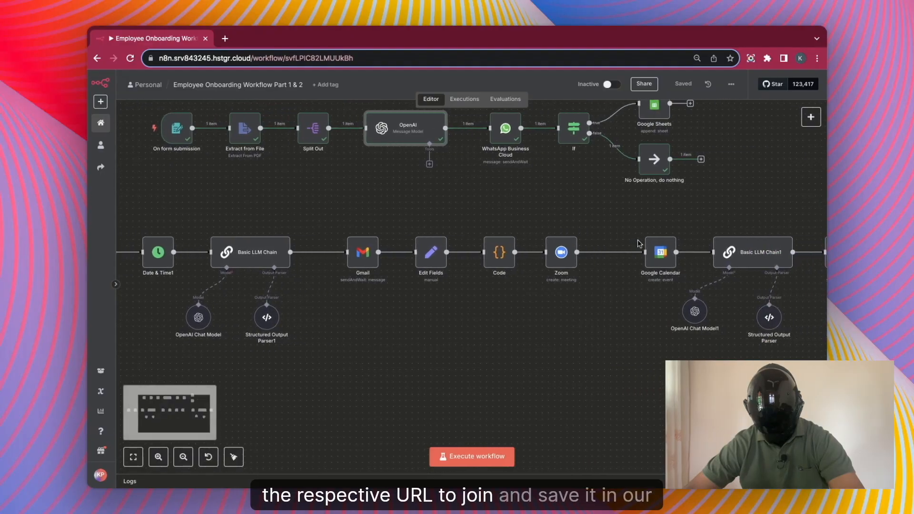
scroll(660, 269, right, 8)
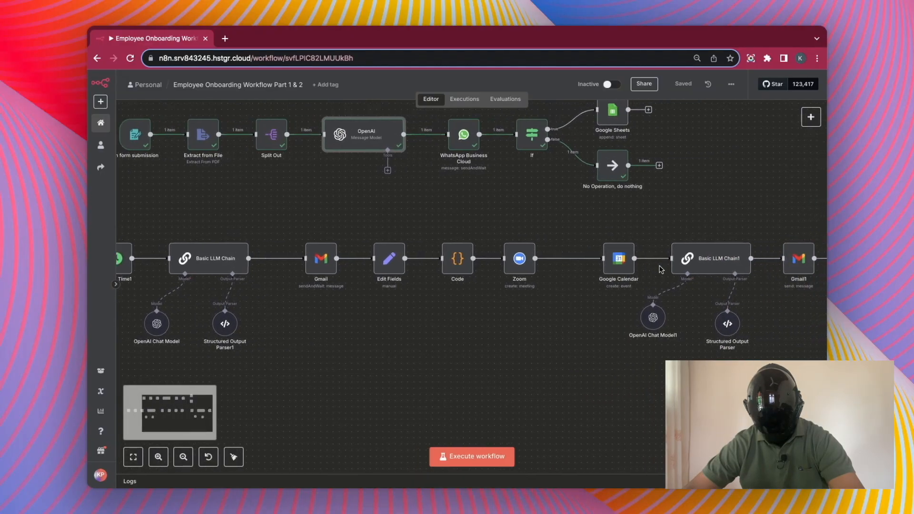